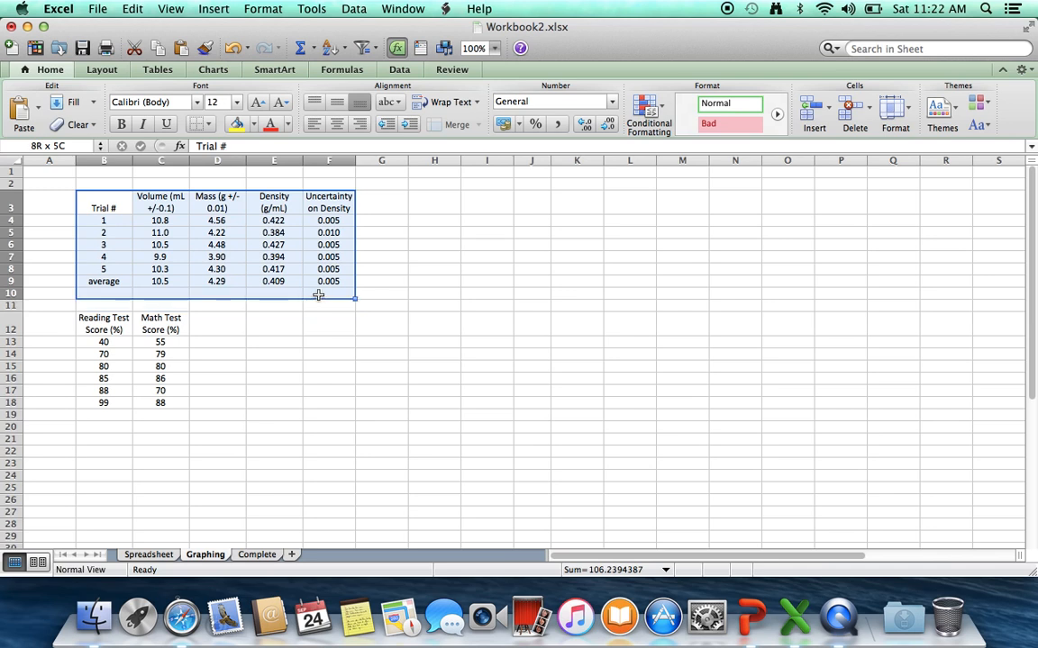
Insert a clustered column chart of Density (g/mL) by Trial #, including the average row, and move it beside the top data table
{"action": "left_click", "coordinate": [302, 367]}
{"action": "left_click_drag", "start_coordinate": [117, 202], "coordinate": [124, 282]}
{"action": "left_click_drag", "start_coordinate": [270, 198], "coordinate": [270, 283]}
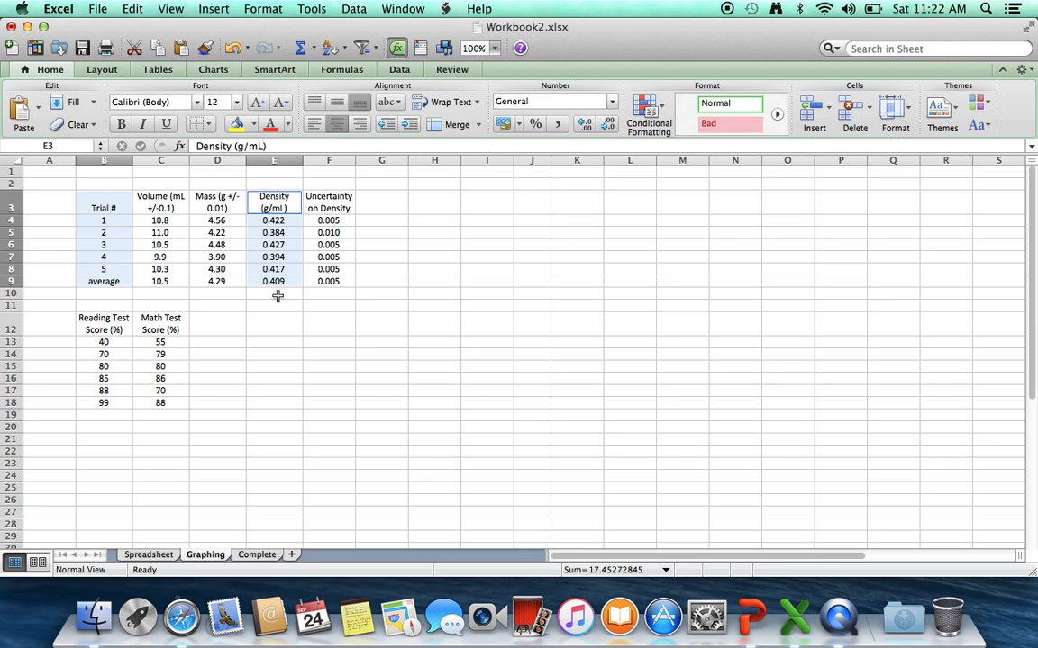
{"action": "left_click", "coordinate": [227, 69]}
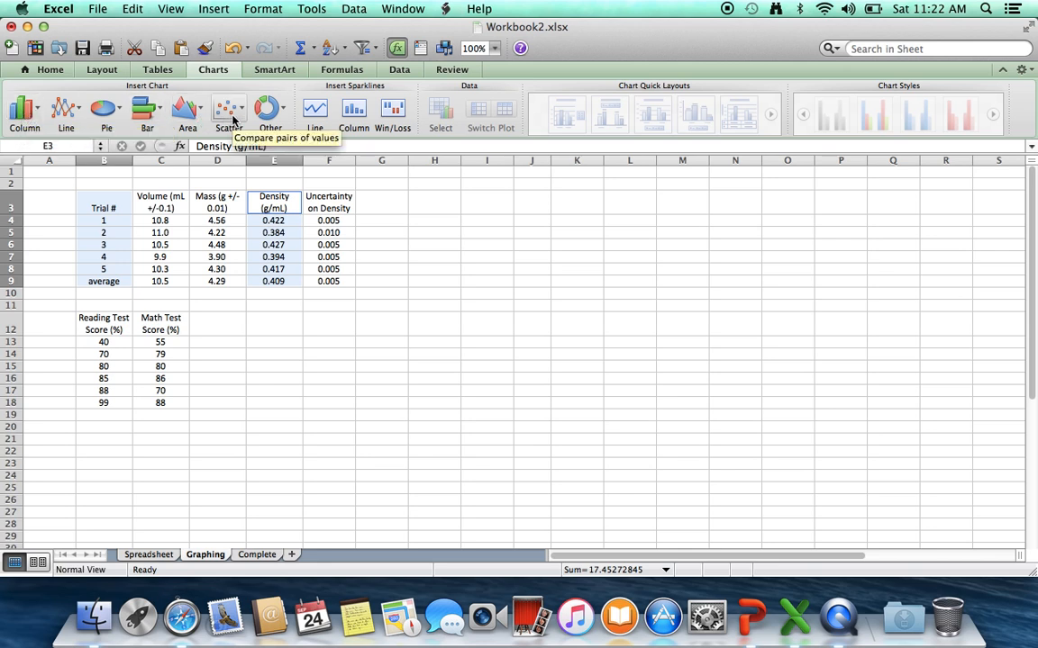
{"action": "left_click", "coordinate": [28, 111]}
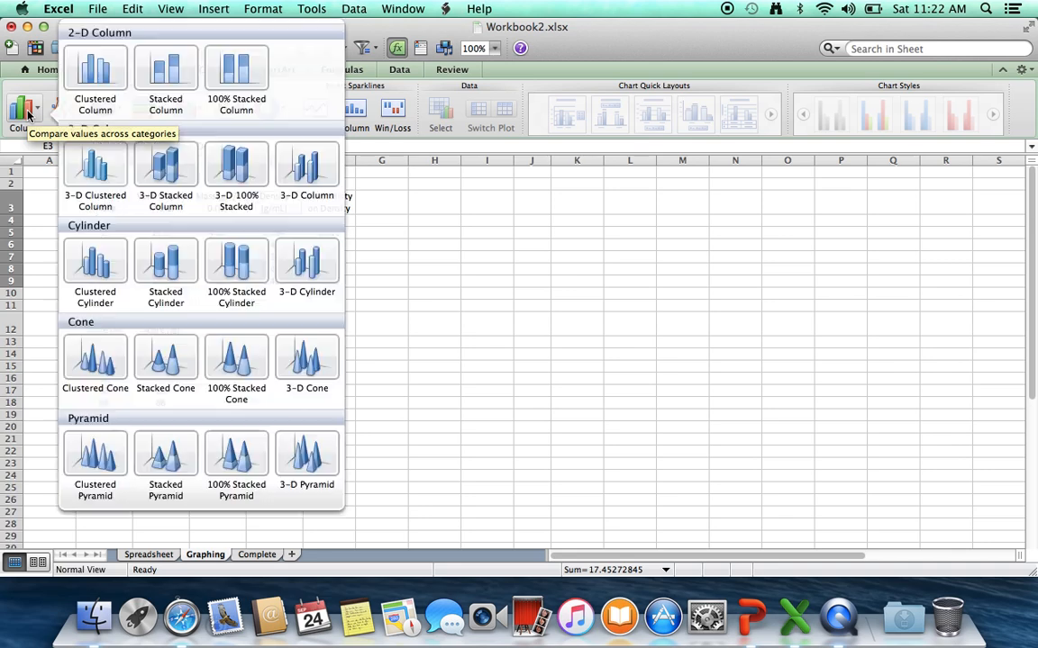
{"action": "left_click", "coordinate": [106, 75]}
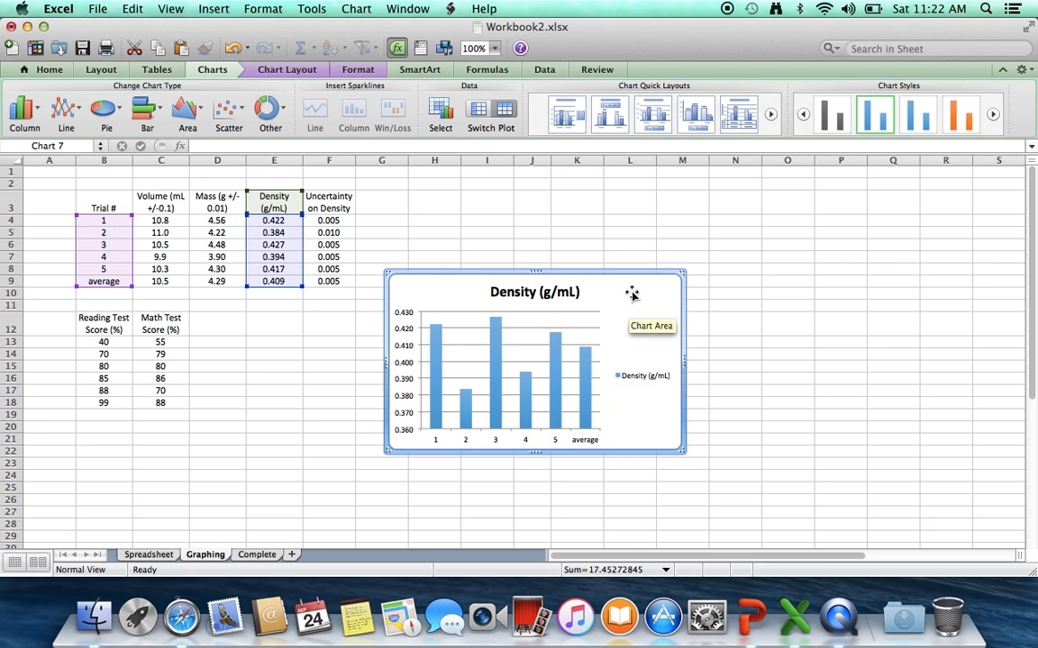
{"action": "left_click_drag", "start_coordinate": [638, 272], "coordinate": [628, 174]}
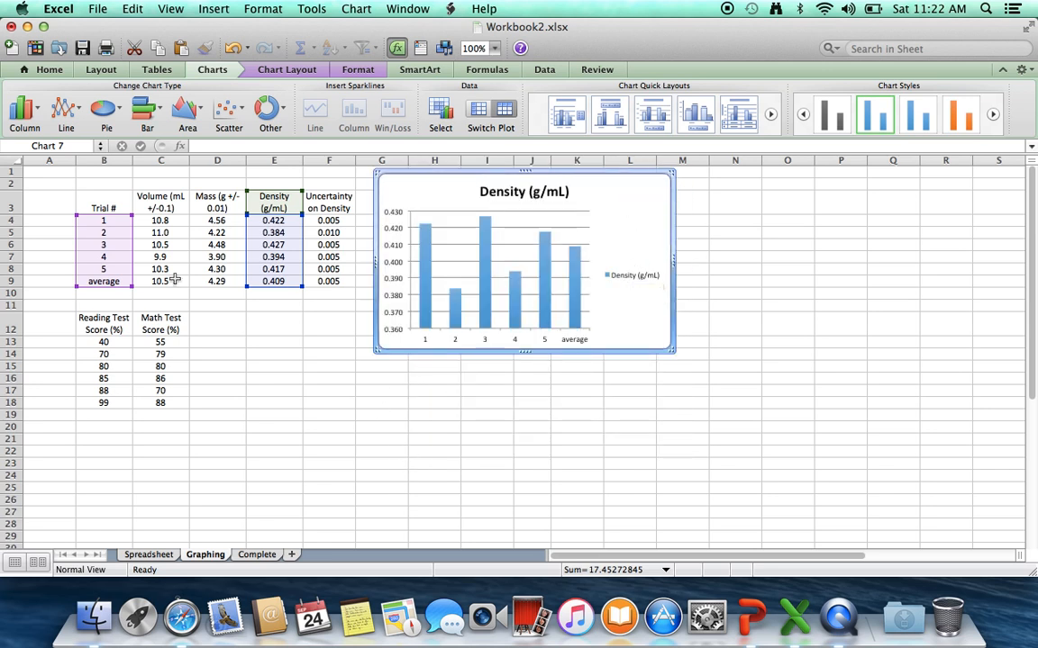
{"action": "left_click", "coordinate": [12, 281]}
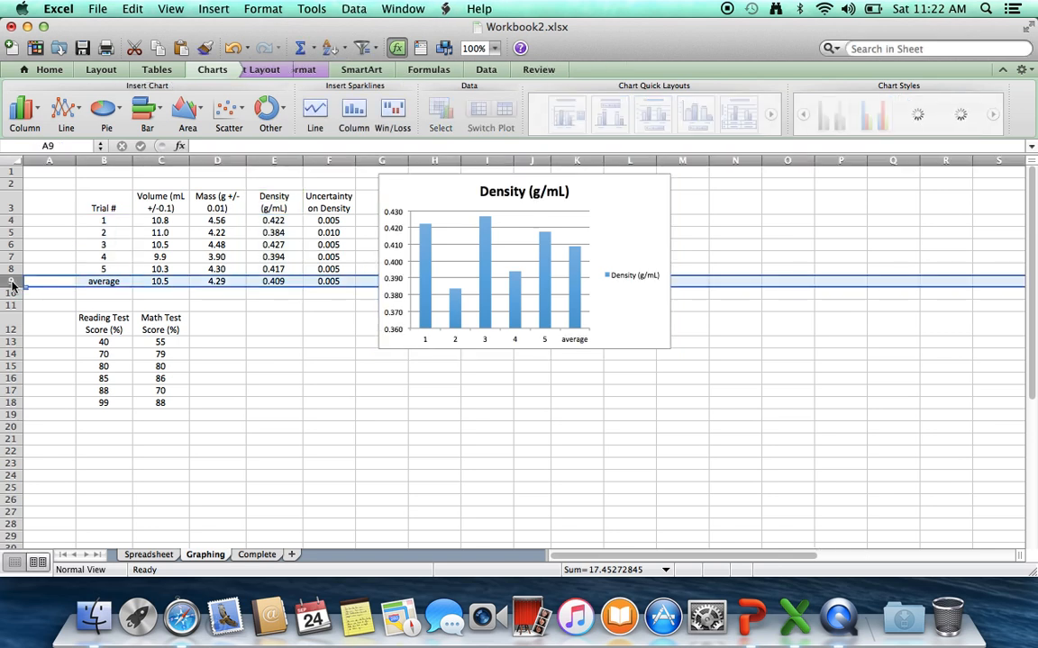
{"action": "right_click", "coordinate": [12, 285]}
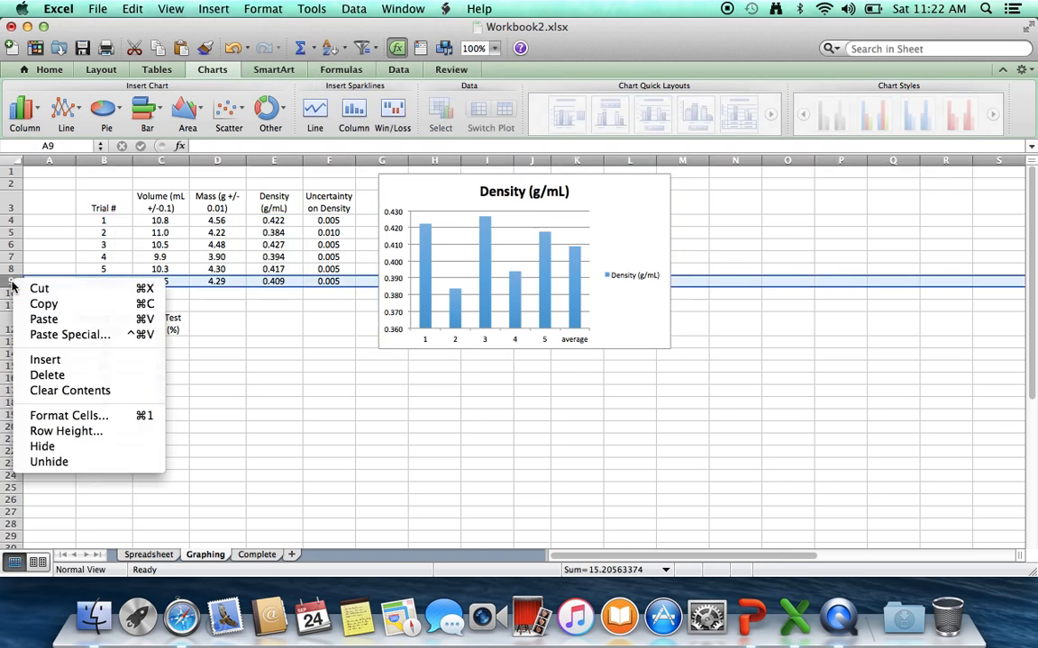
{"action": "left_click", "coordinate": [45, 359]}
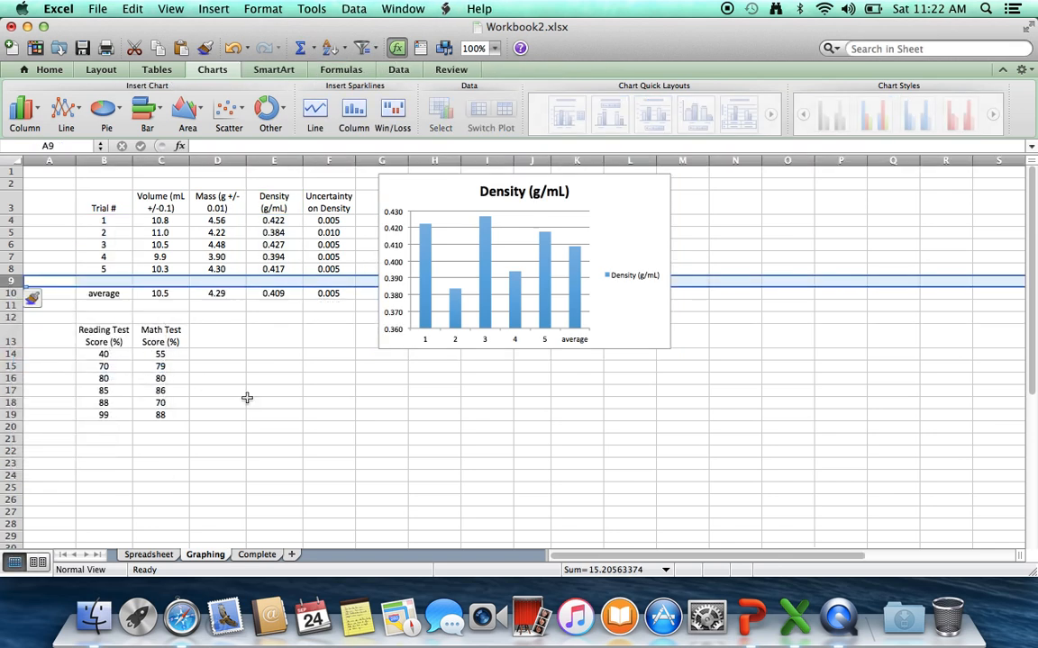
{"action": "right_click", "coordinate": [12, 284]}
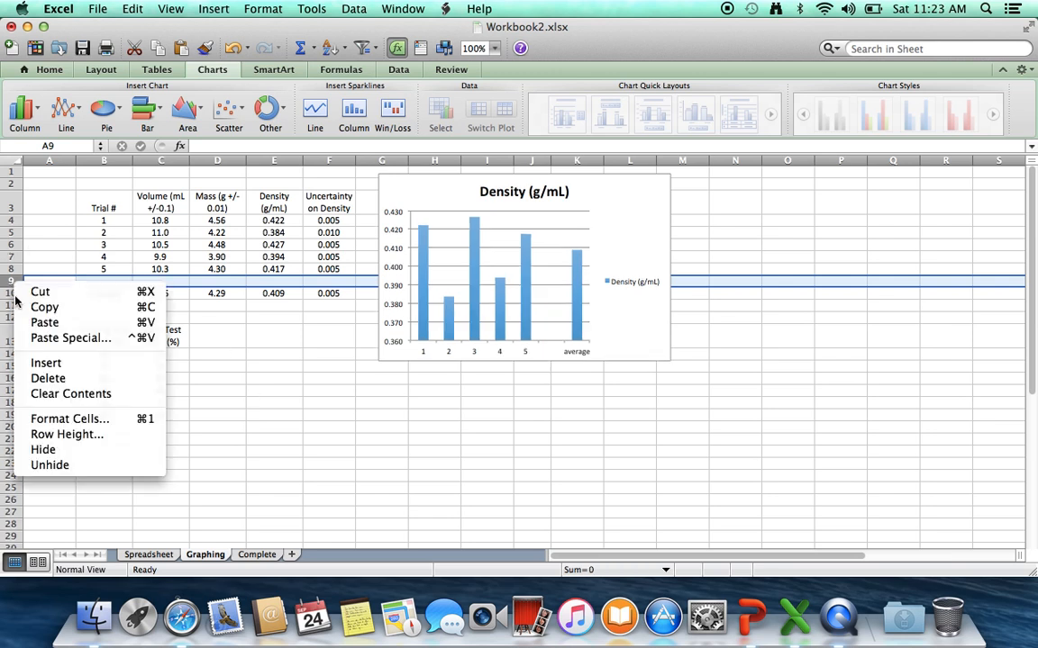
{"action": "left_click", "coordinate": [53, 379]}
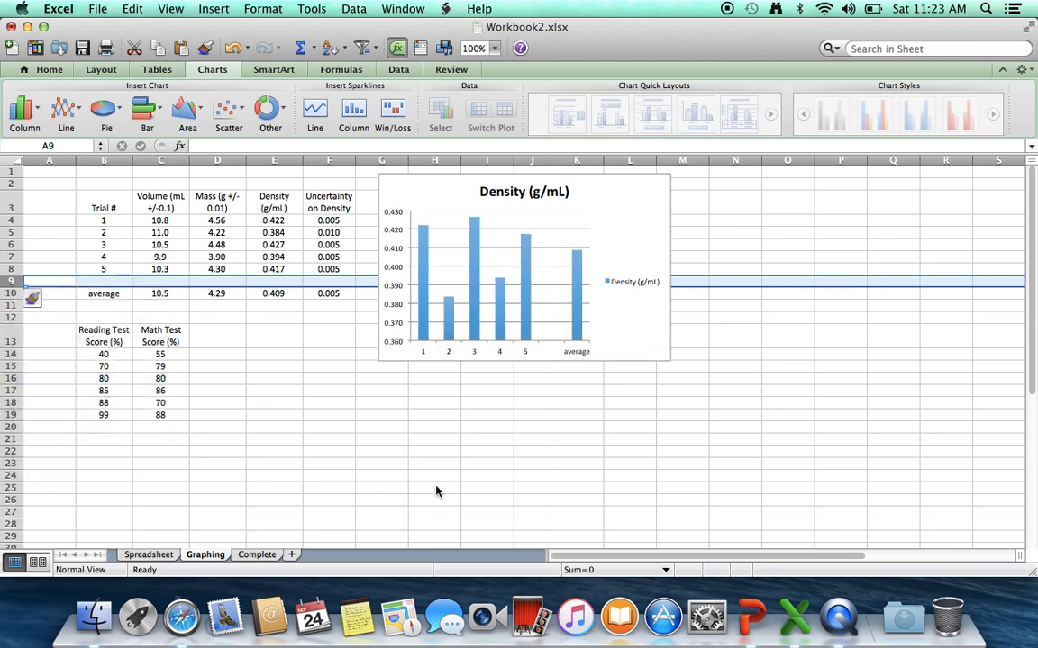
Delete the density chart's legend and change the chart title to "Practice Graph"
{"action": "left_click", "coordinate": [641, 282]}
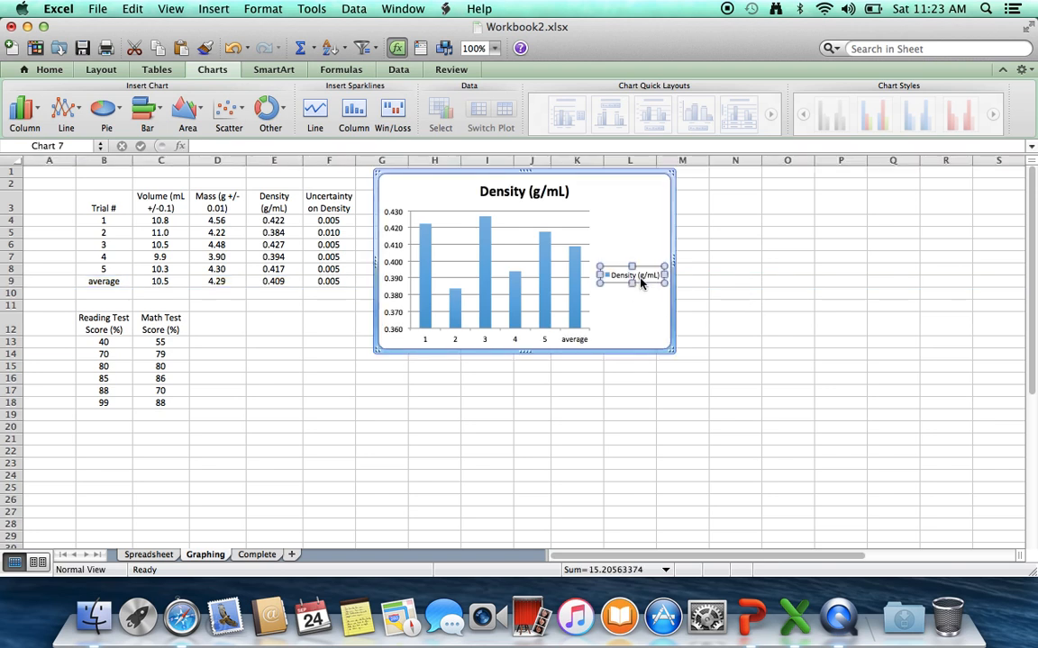
{"action": "key", "text": "Delete"}
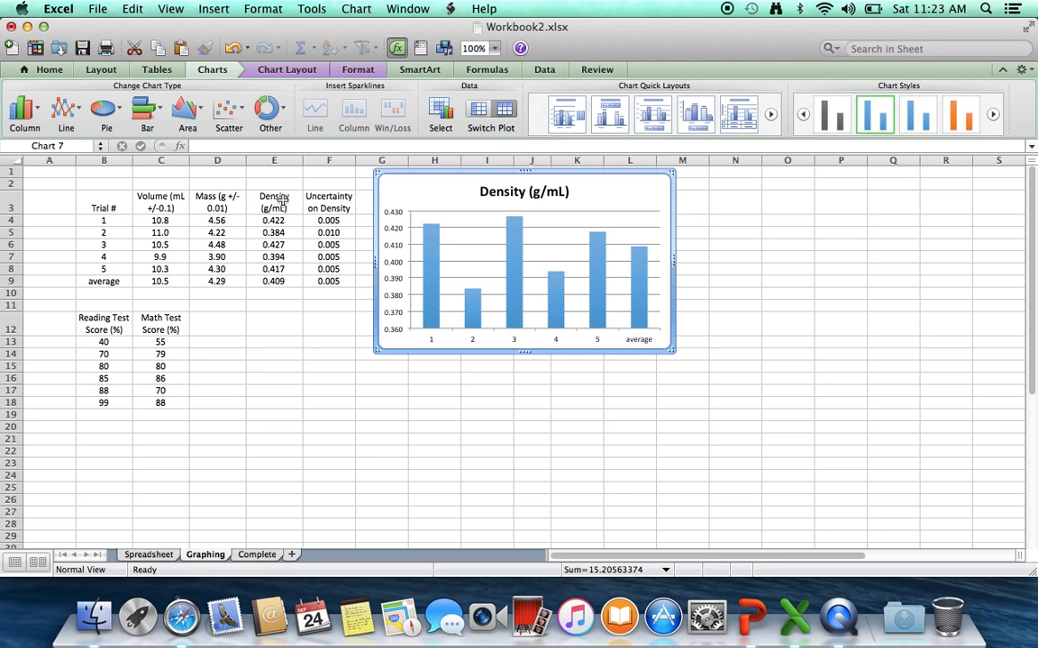
{"action": "left_click", "coordinate": [527, 192]}
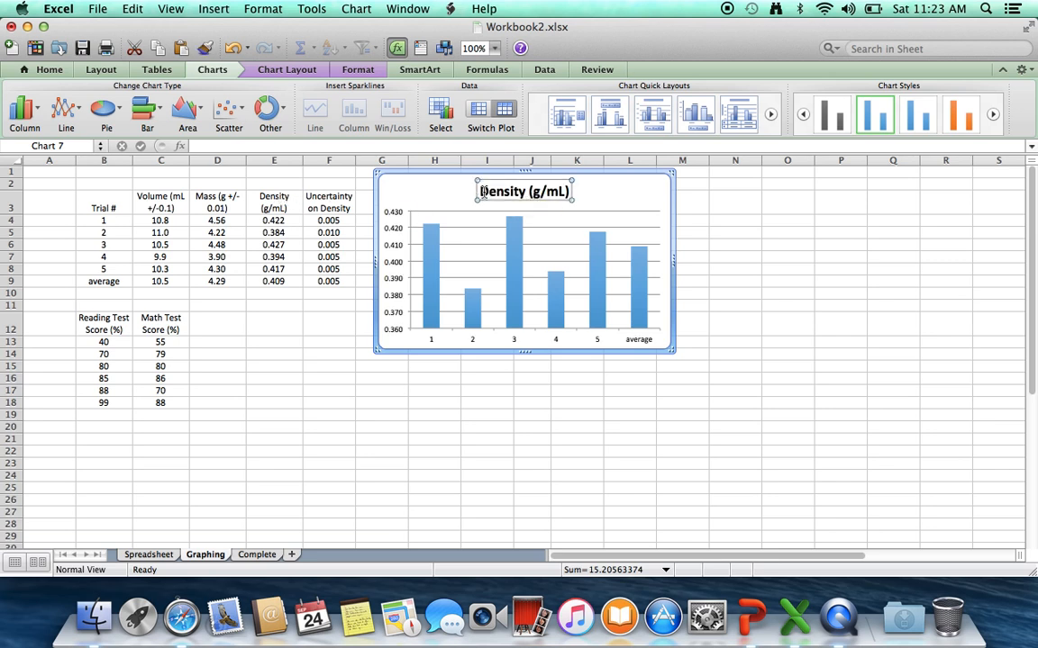
{"action": "left_click_drag", "start_coordinate": [482, 192], "coordinate": [568, 192]}
{"action": "type", "text": "Pr"}
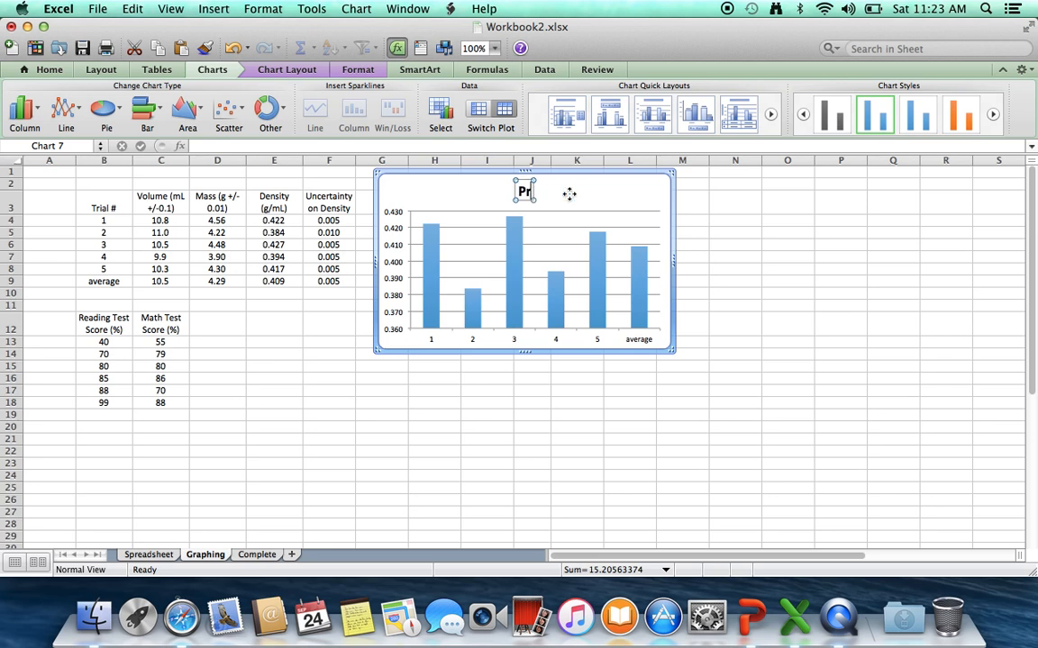
{"action": "type", "text": "actice Graph"}
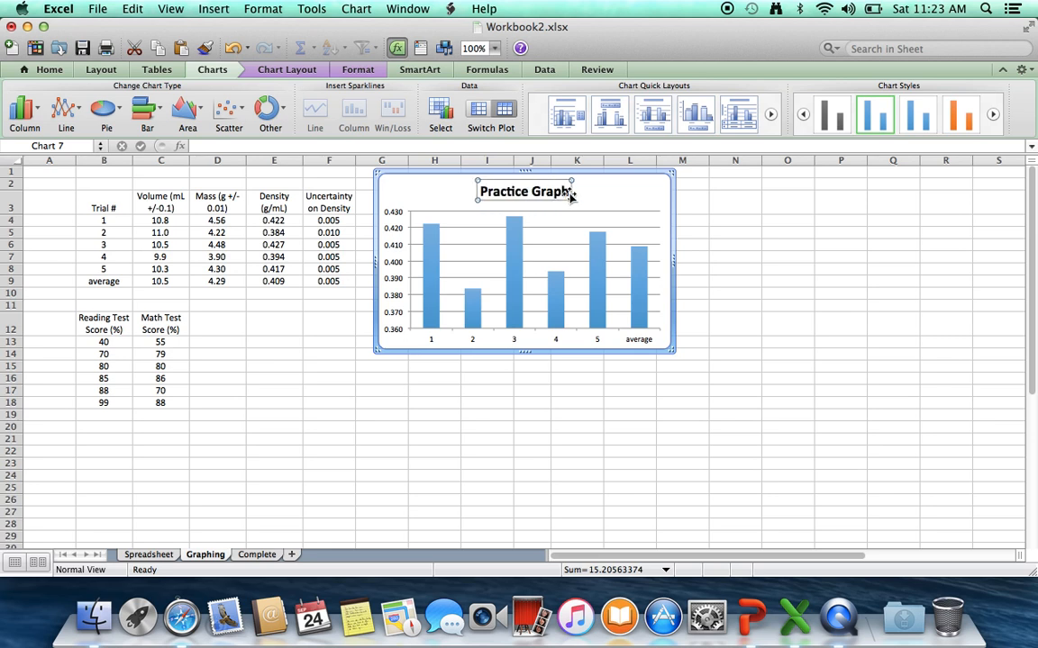
{"action": "left_click", "coordinate": [410, 187]}
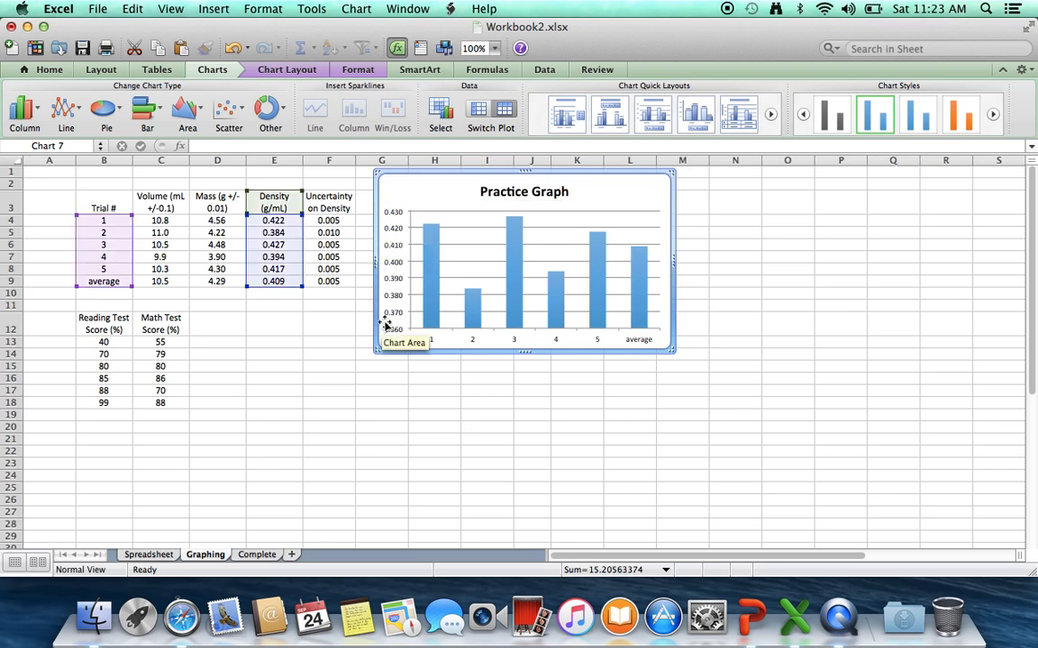
Add a horizontal axis title reading "Trial #" below the axis of the density chart
{"action": "left_click", "coordinate": [297, 71]}
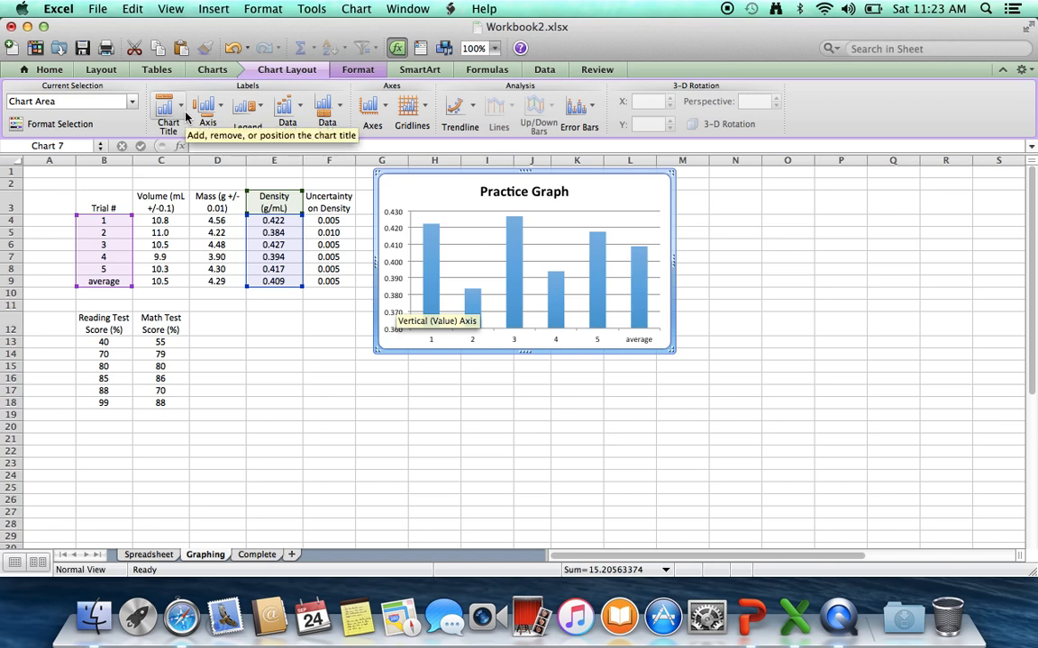
{"action": "left_click", "coordinate": [220, 117]}
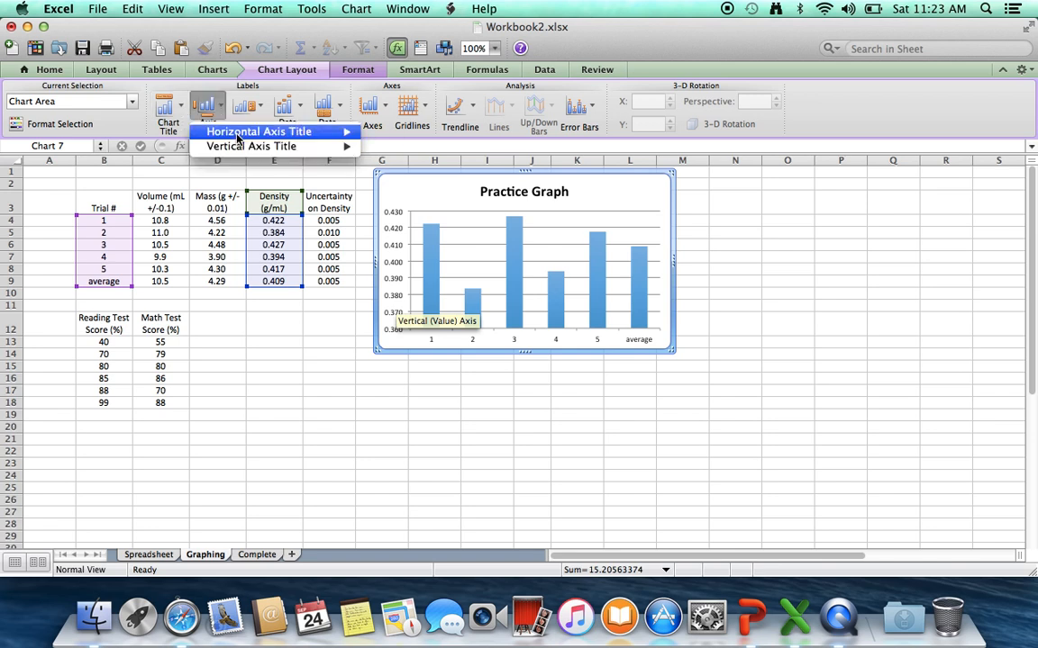
{"action": "mouse_move", "coordinate": [236, 134]}
{"action": "left_click", "coordinate": [454, 169]}
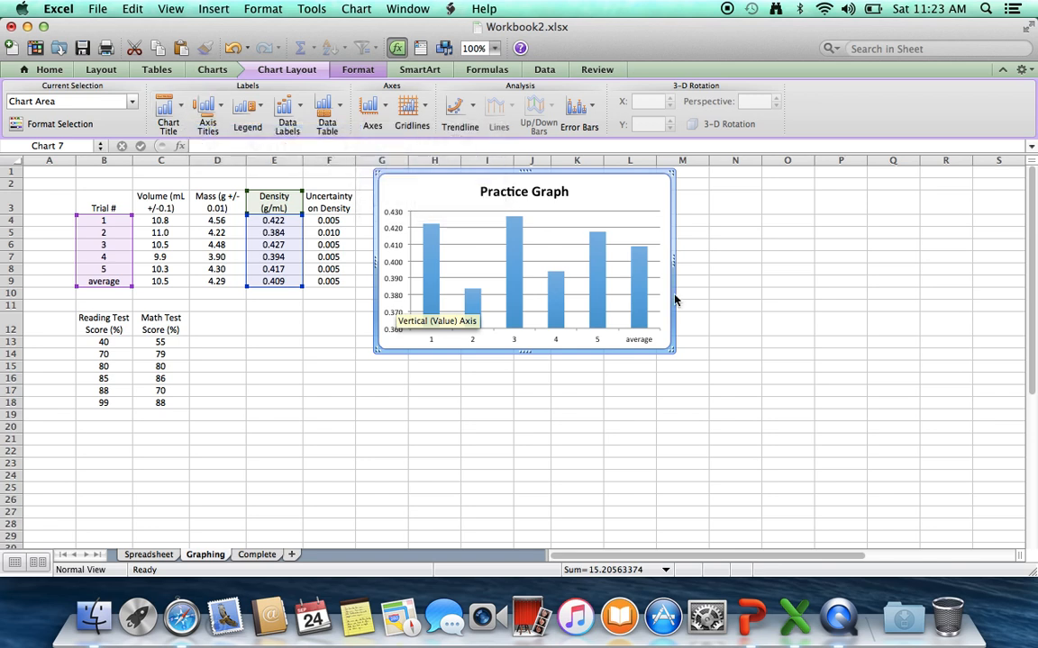
{"action": "type", "text": "Trial #"}
{"action": "key", "text": "Return"}
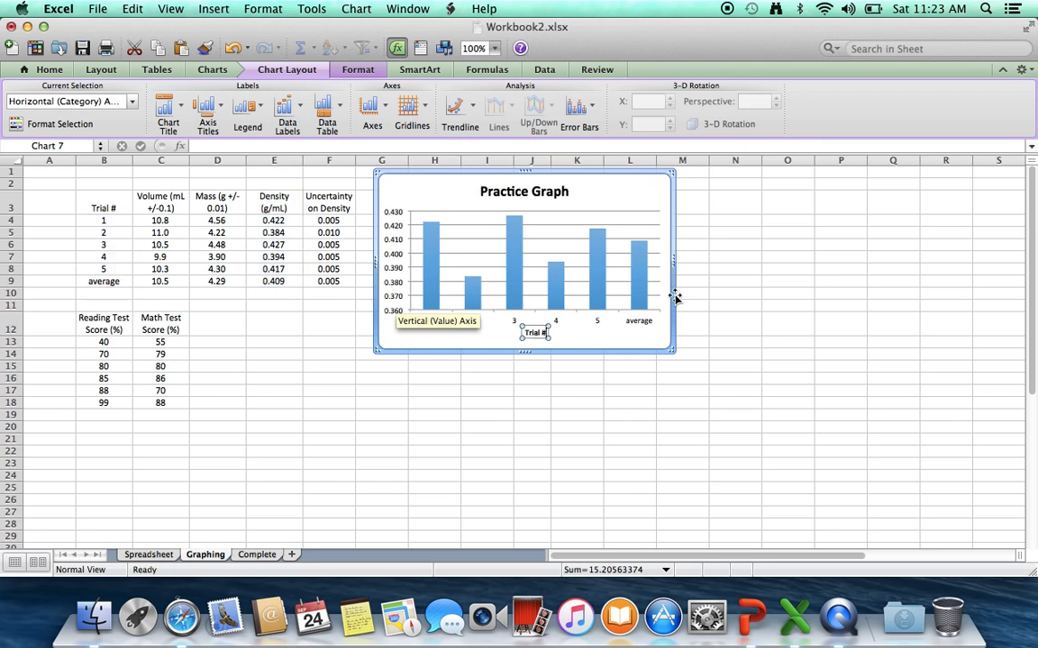
Add a rotated vertical axis title reading "Density (g/mL)" to the column chart
{"action": "left_click", "coordinate": [219, 108]}
{"action": "mouse_move", "coordinate": [225, 149]}
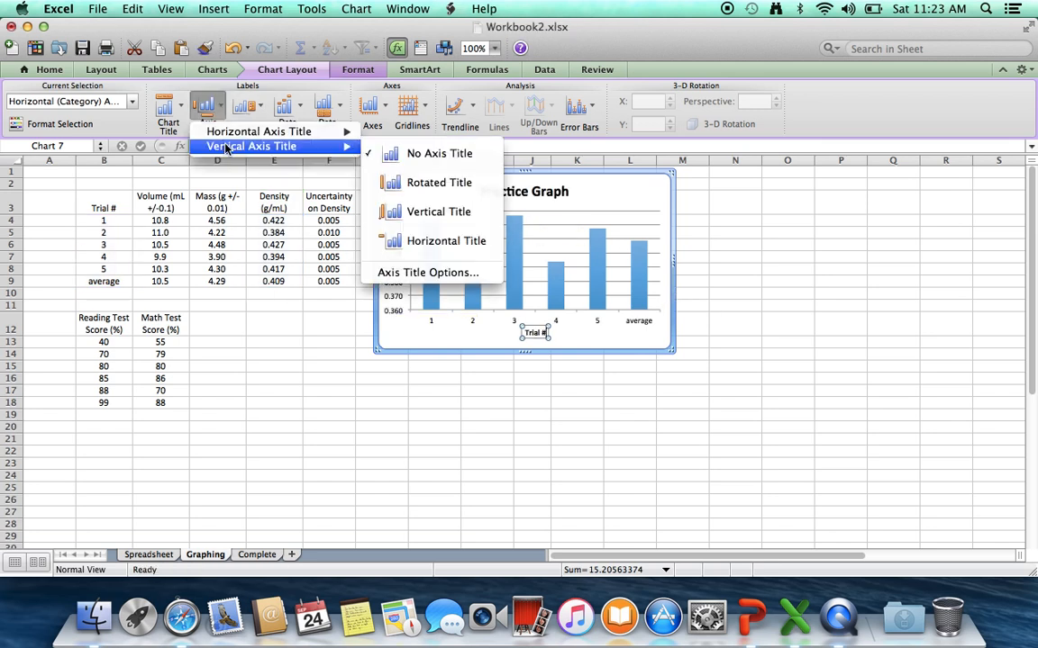
{"action": "left_click", "coordinate": [428, 182]}
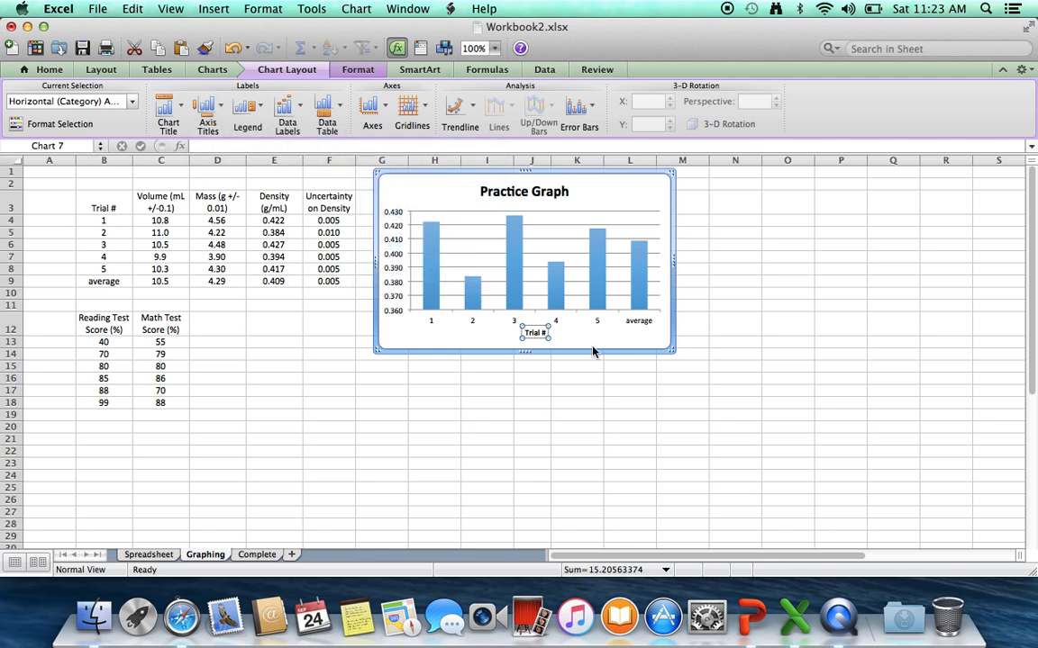
{"action": "type", "text": "Density"}
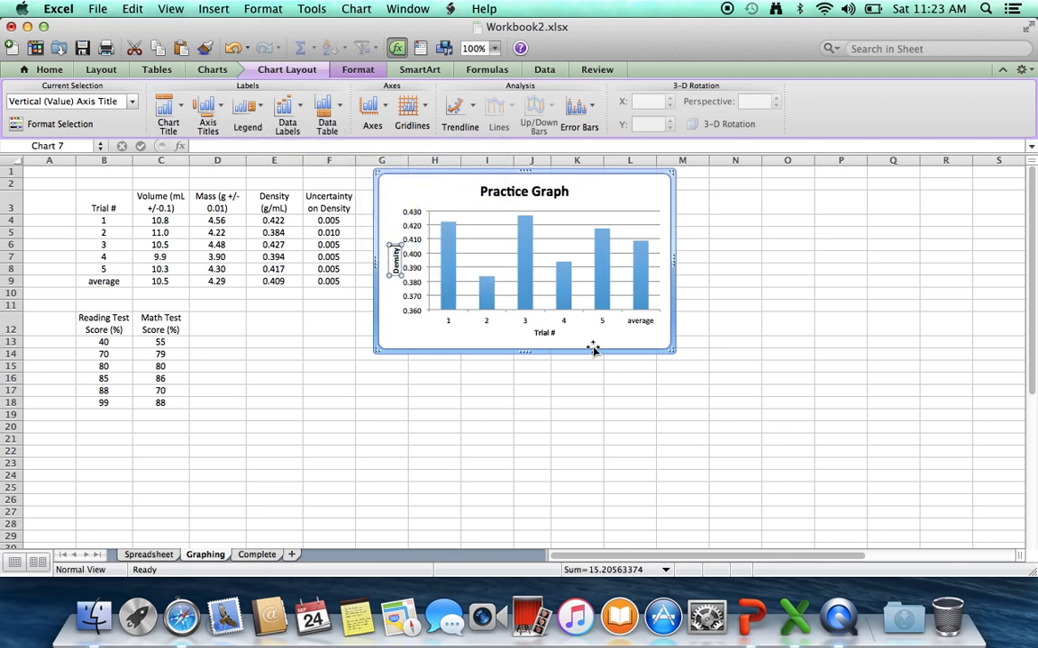
{"action": "type", "text": " (g/mL)"}
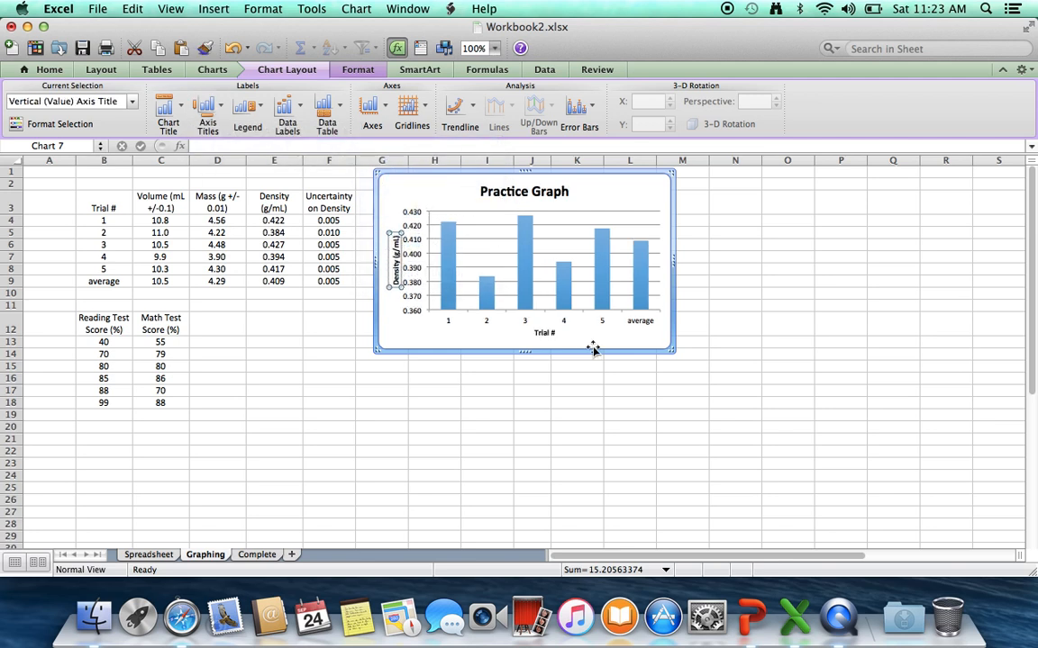
{"action": "left_click", "coordinate": [447, 435]}
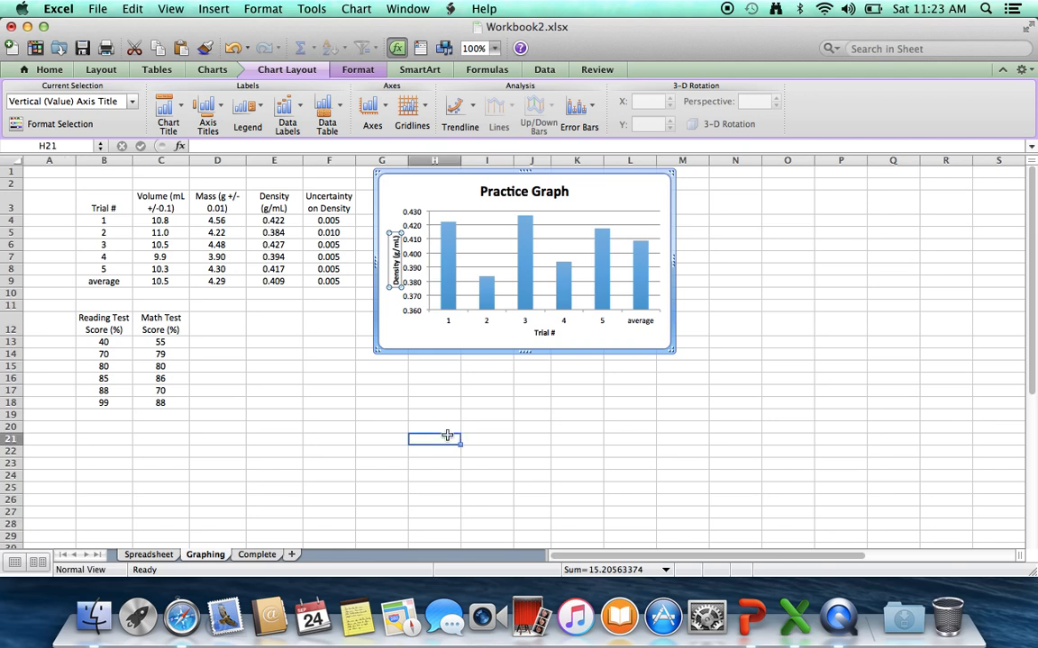
{"action": "left_click", "coordinate": [480, 371]}
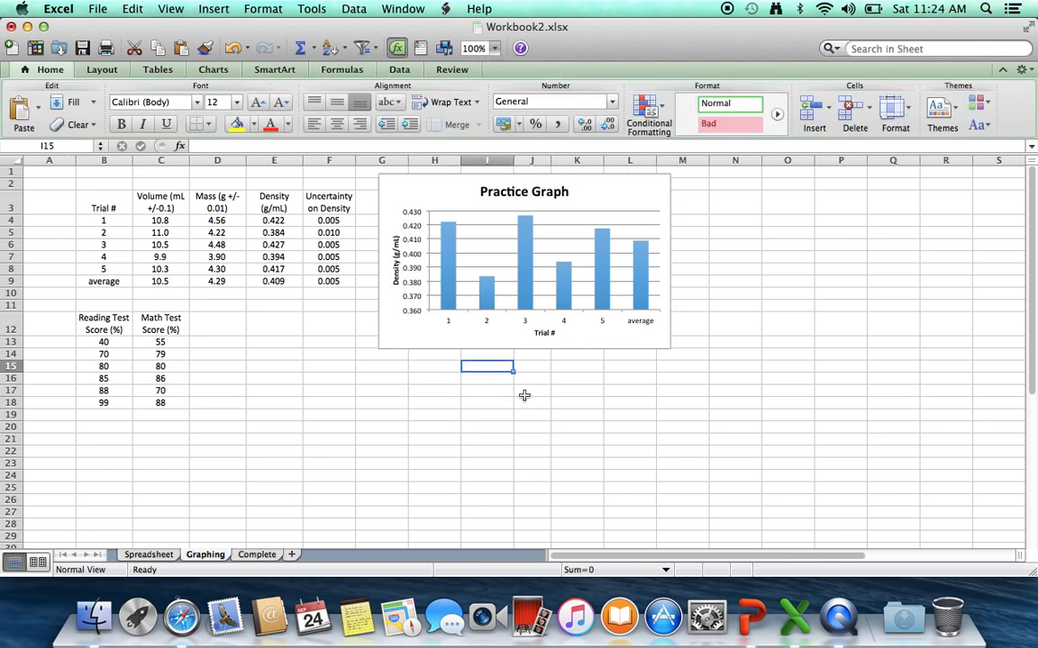
Add error bars with a fixed value of 0.1 to the density columns in the Practice Graph chart
{"action": "mouse_move", "coordinate": [533, 263]}
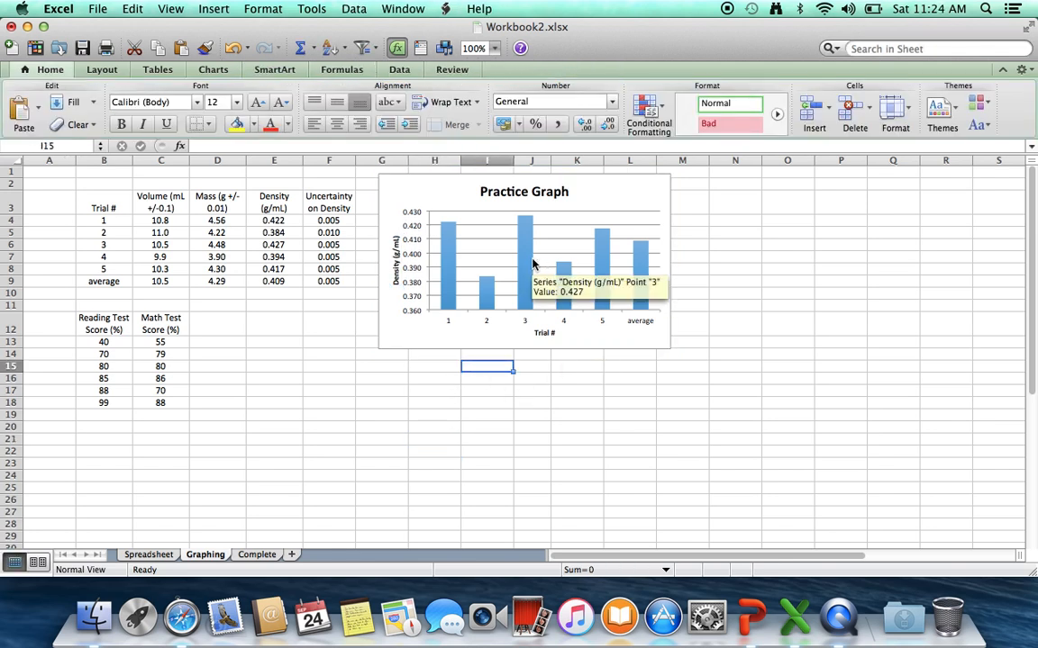
{"action": "left_click", "coordinate": [422, 185]}
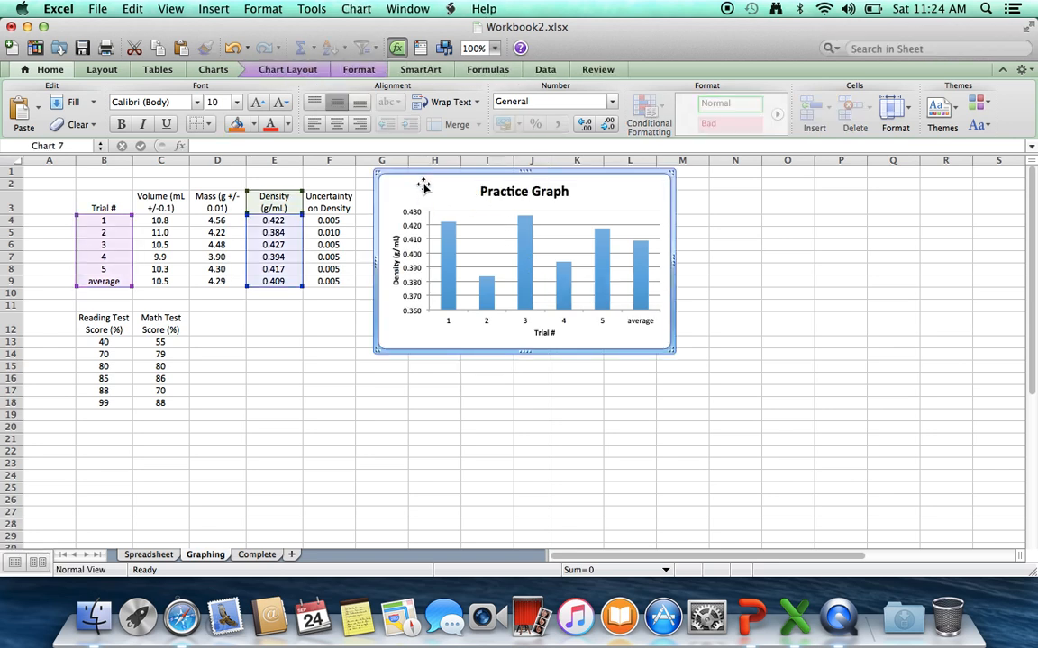
{"action": "left_click", "coordinate": [307, 75]}
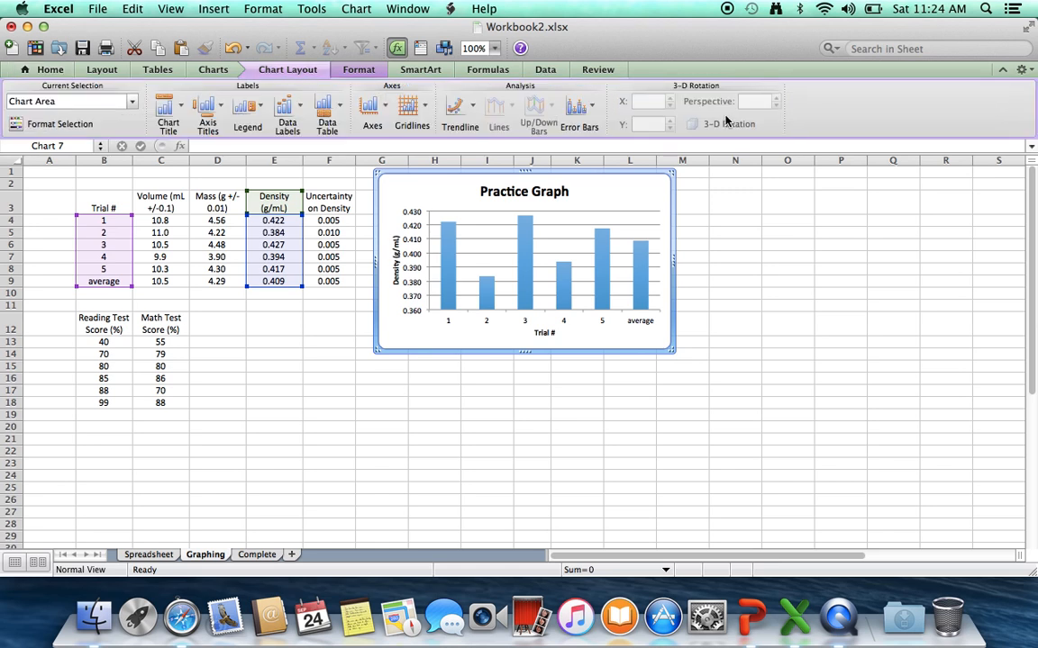
{"action": "left_click", "coordinate": [592, 108]}
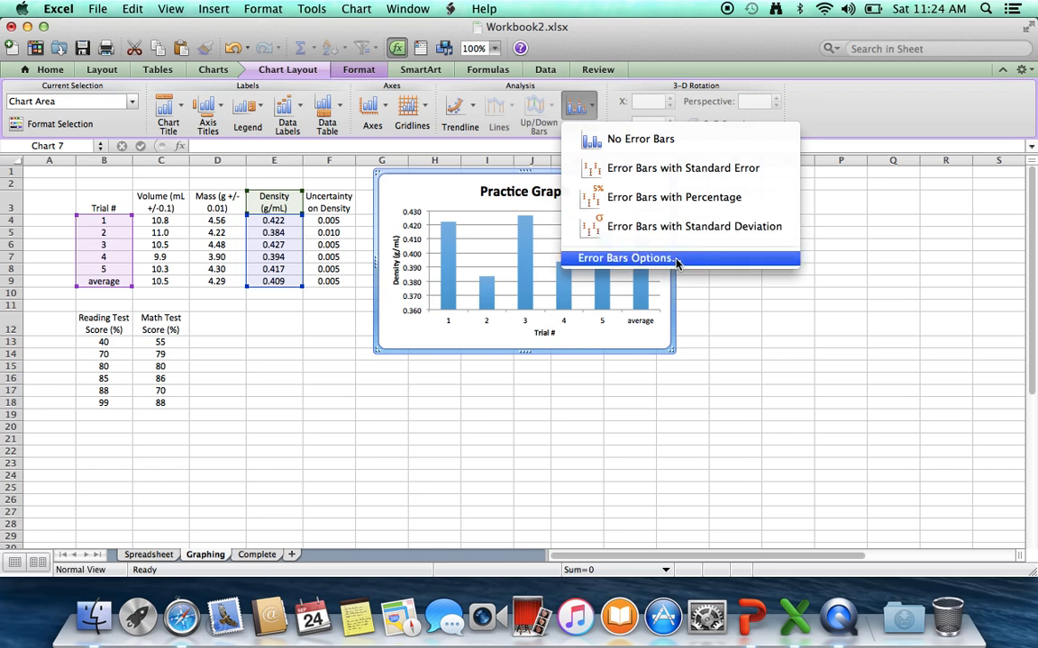
{"action": "left_click", "coordinate": [677, 259]}
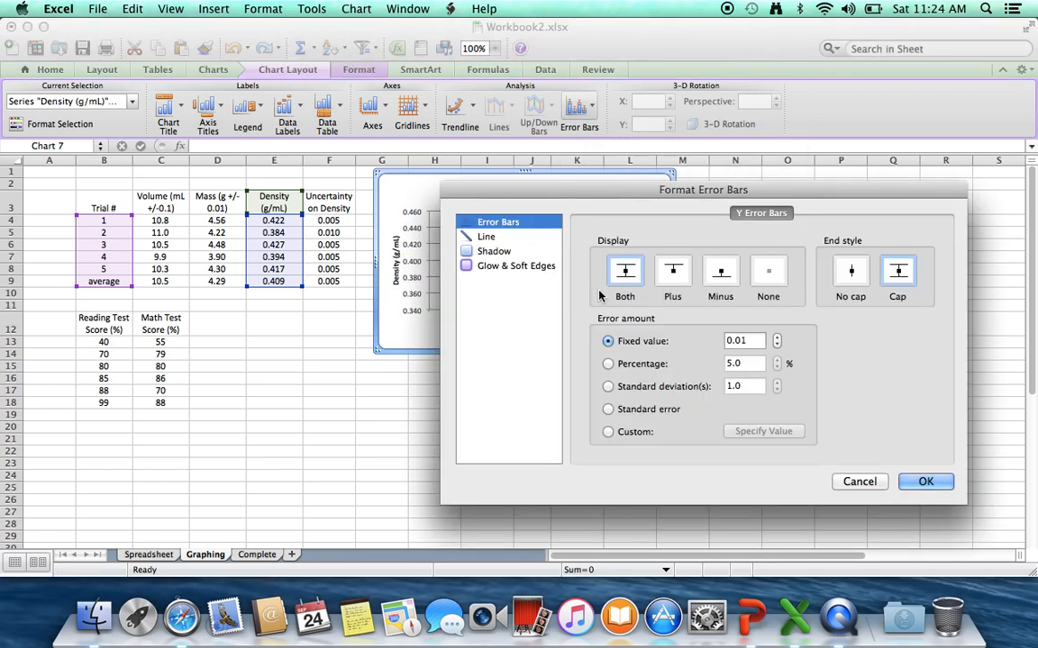
{"action": "left_click", "coordinate": [716, 341]}
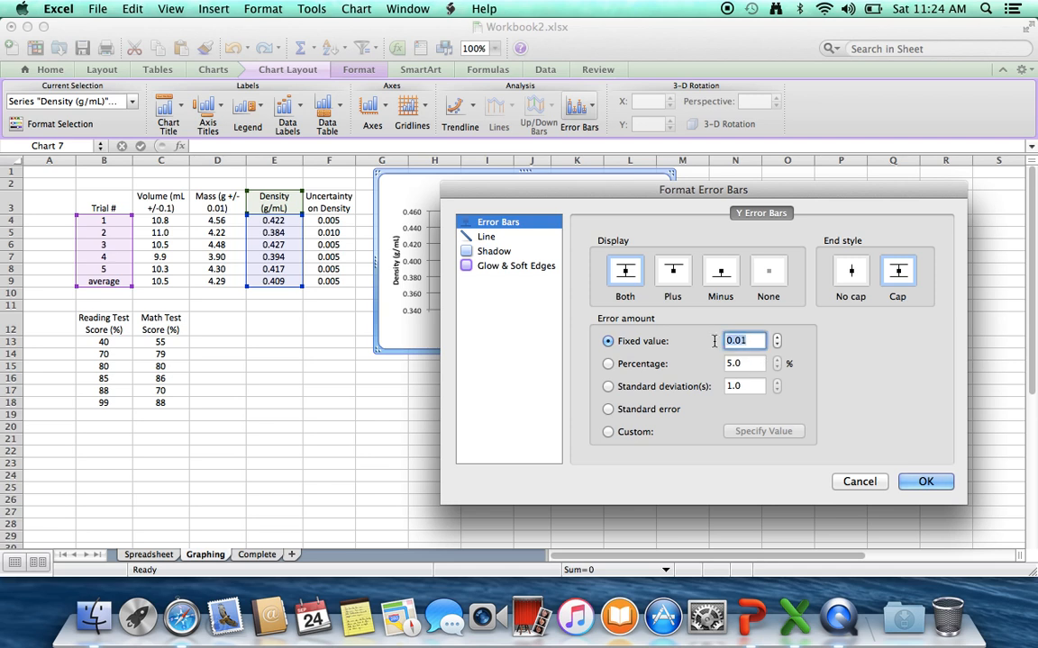
{"action": "type", "text": "0.1"}
{"action": "left_click", "coordinate": [924, 483]}
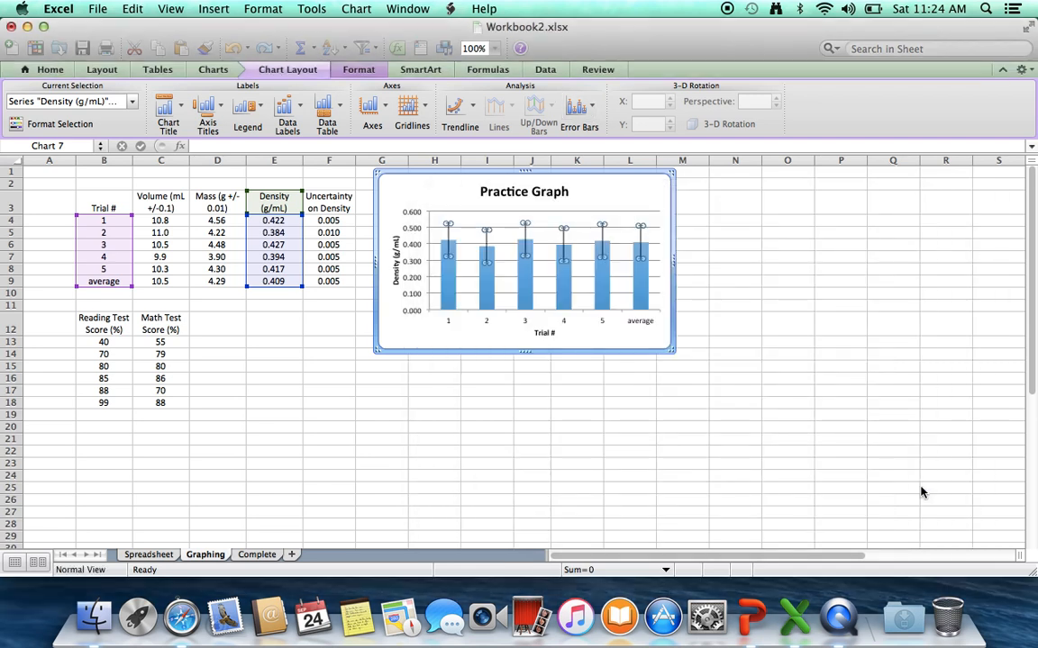
{"action": "left_click", "coordinate": [395, 442]}
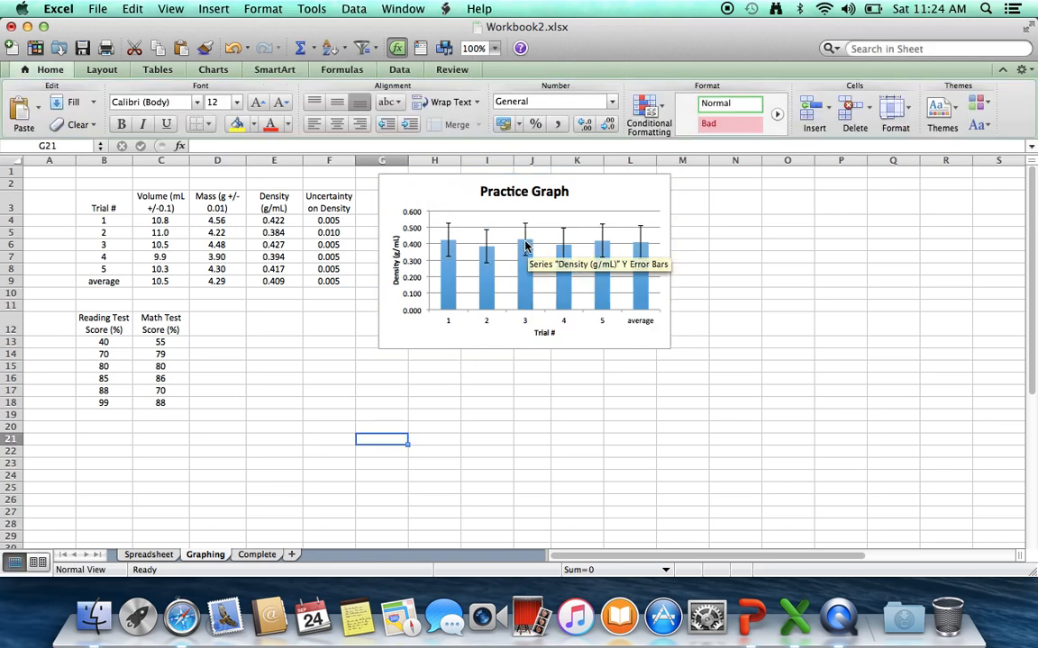
{"action": "left_click", "coordinate": [606, 198]}
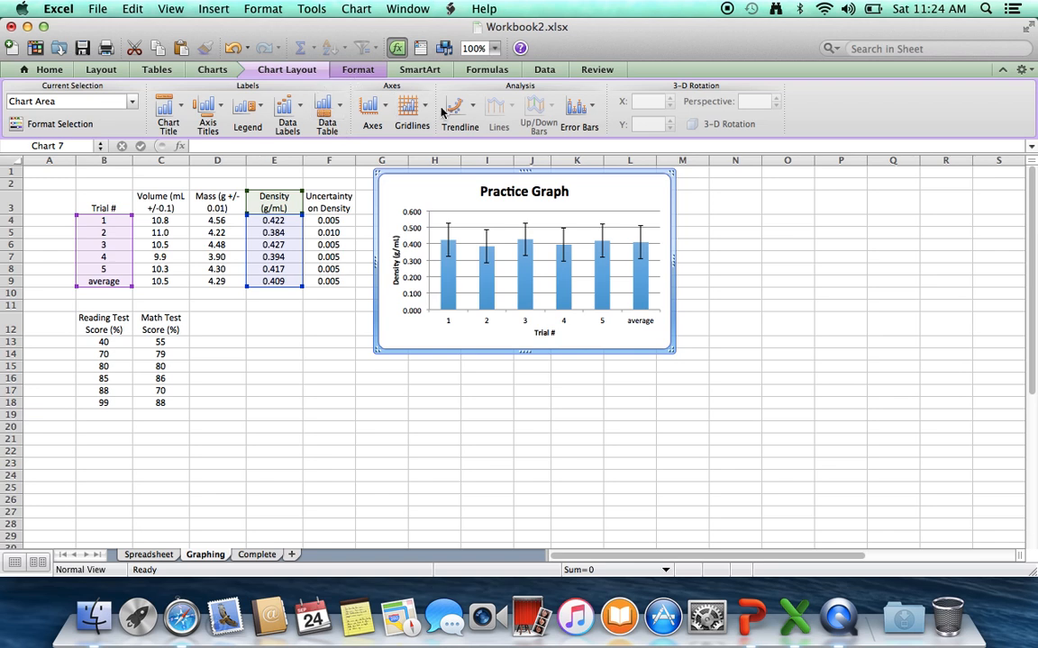
Change the Practice Graph's error bars to custom values, using the uncertainty range F4:F9 for both positive and negative errors
{"action": "left_click", "coordinate": [577, 107]}
{"action": "left_click", "coordinate": [643, 261]}
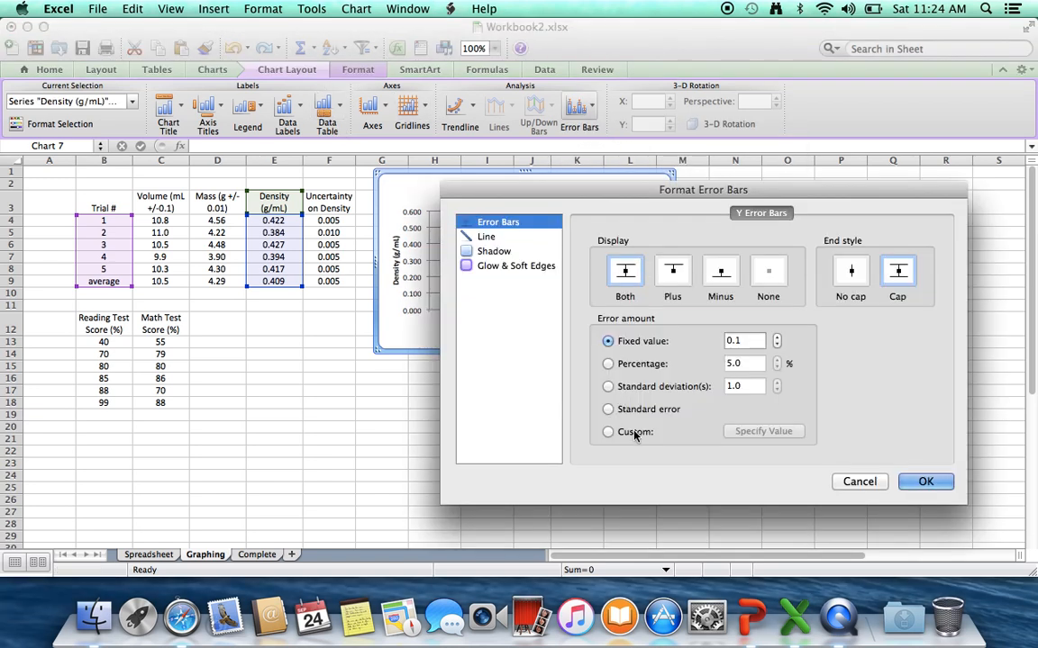
{"action": "left_click", "coordinate": [635, 432]}
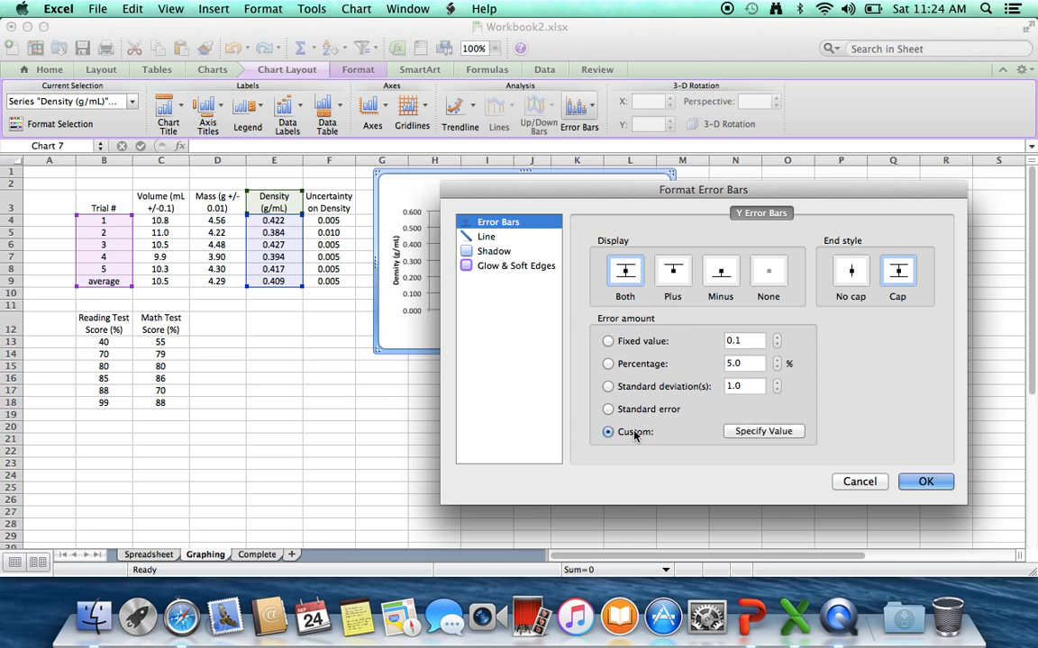
{"action": "left_click", "coordinate": [762, 431]}
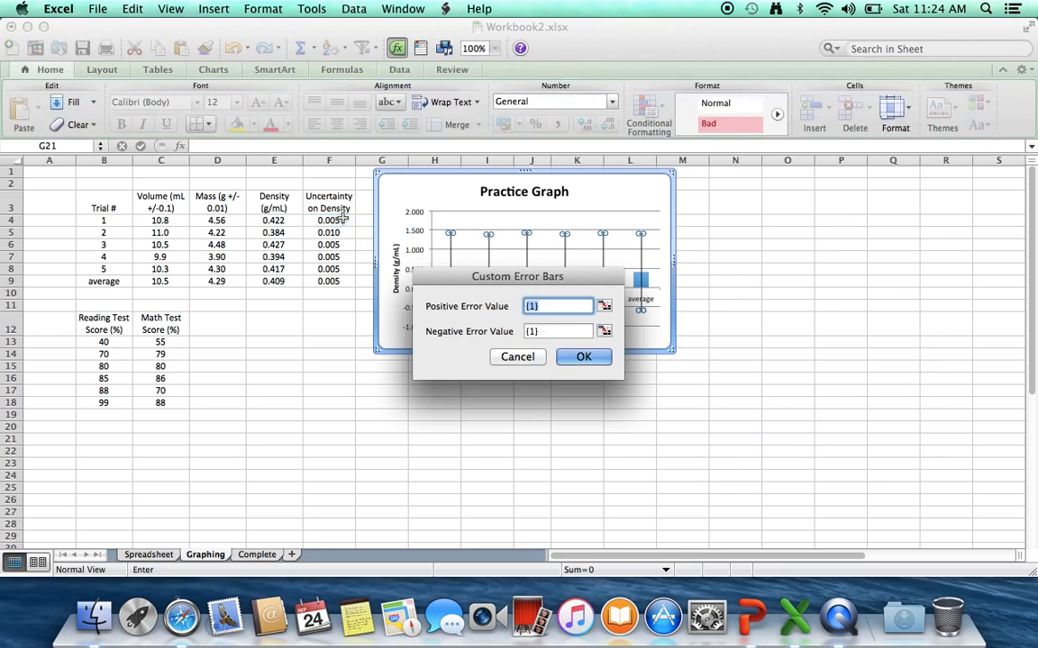
{"action": "left_click_drag", "start_coordinate": [343, 219], "coordinate": [348, 287]}
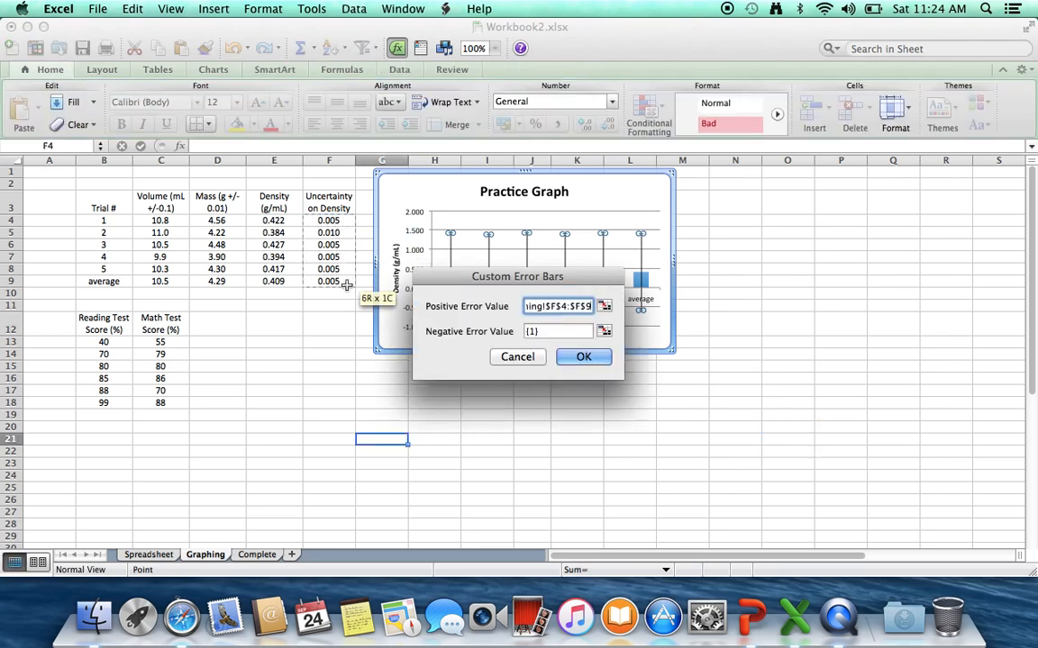
{"action": "key", "text": "Tab"}
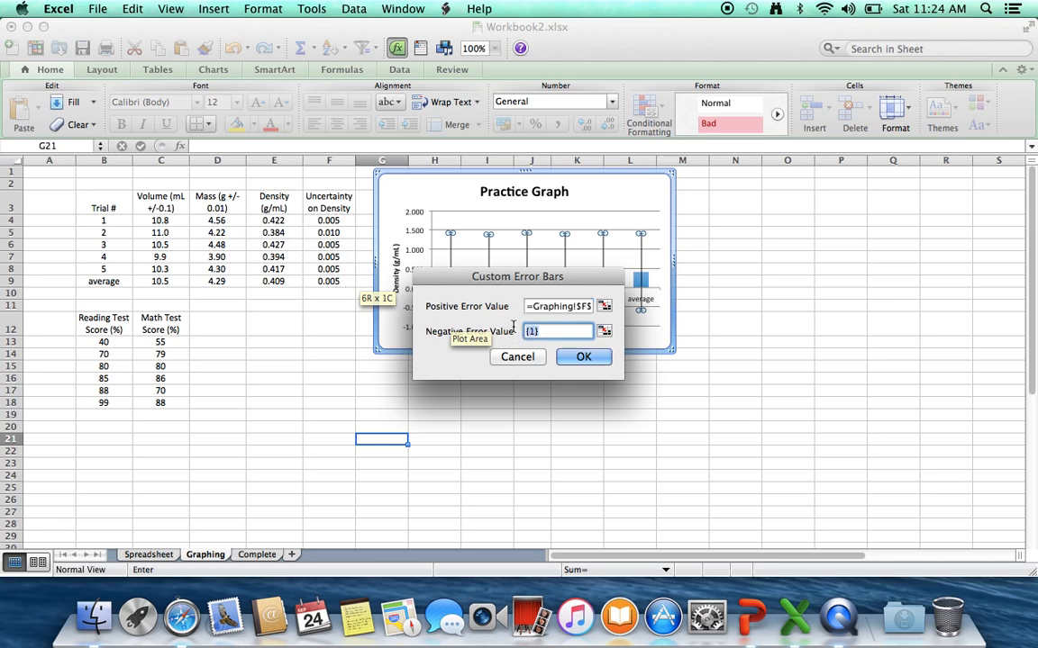
{"action": "left_click_drag", "start_coordinate": [333, 221], "coordinate": [348, 286]}
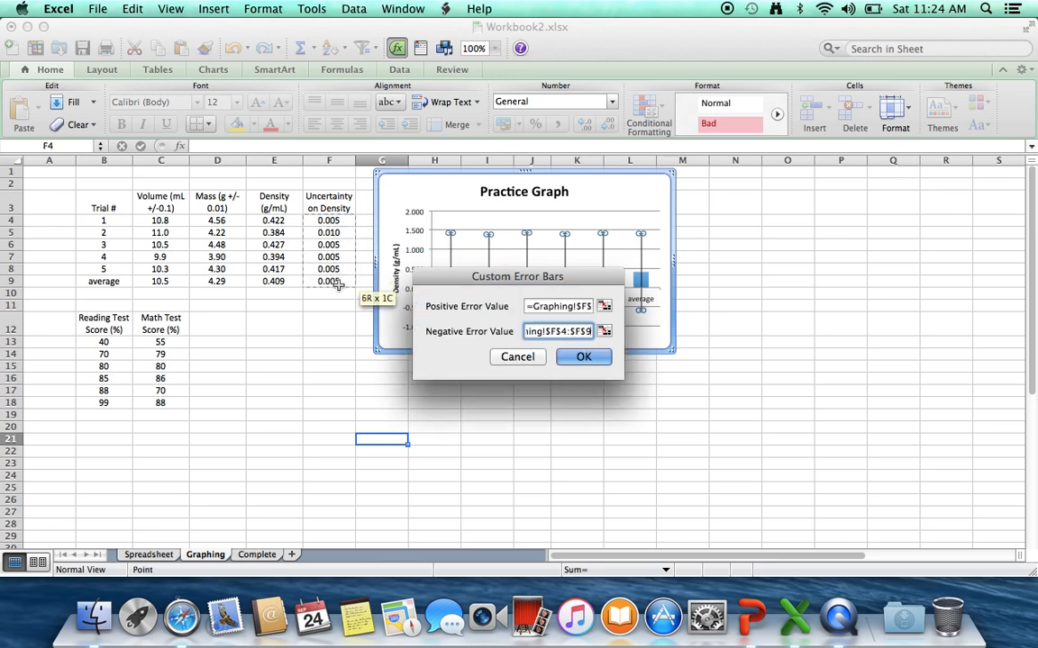
{"action": "left_click", "coordinate": [574, 361]}
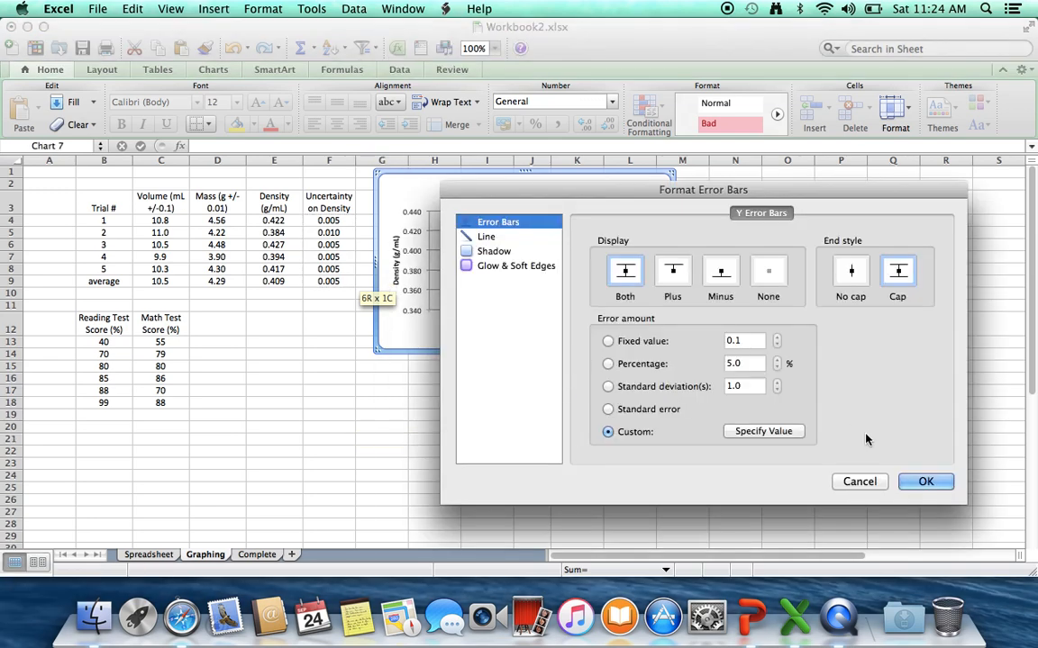
{"action": "left_click", "coordinate": [925, 481]}
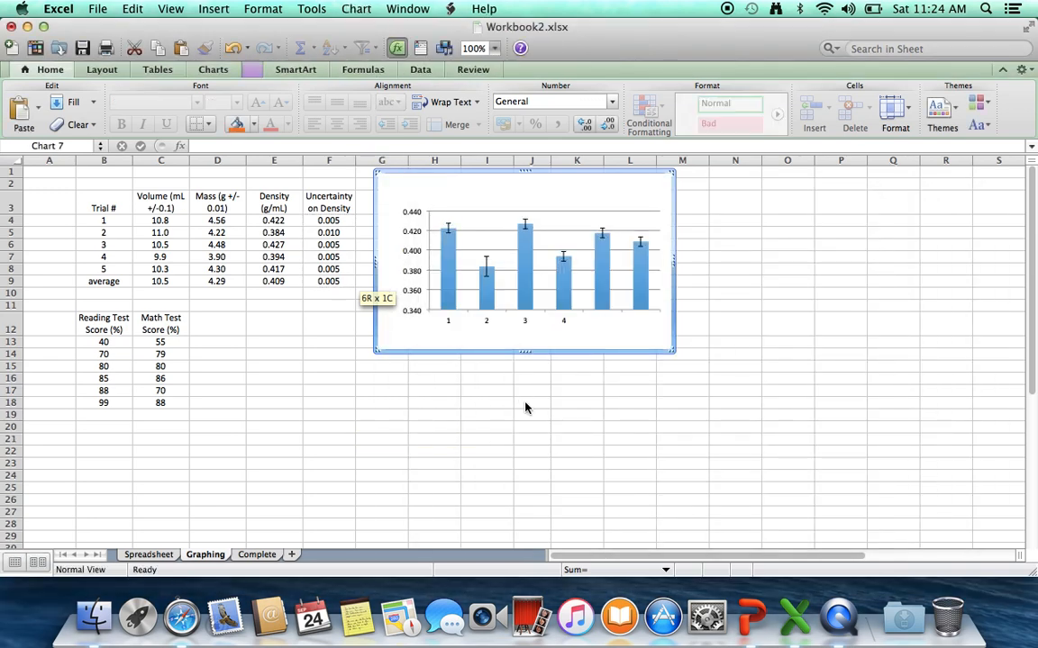
{"action": "left_click", "coordinate": [525, 402]}
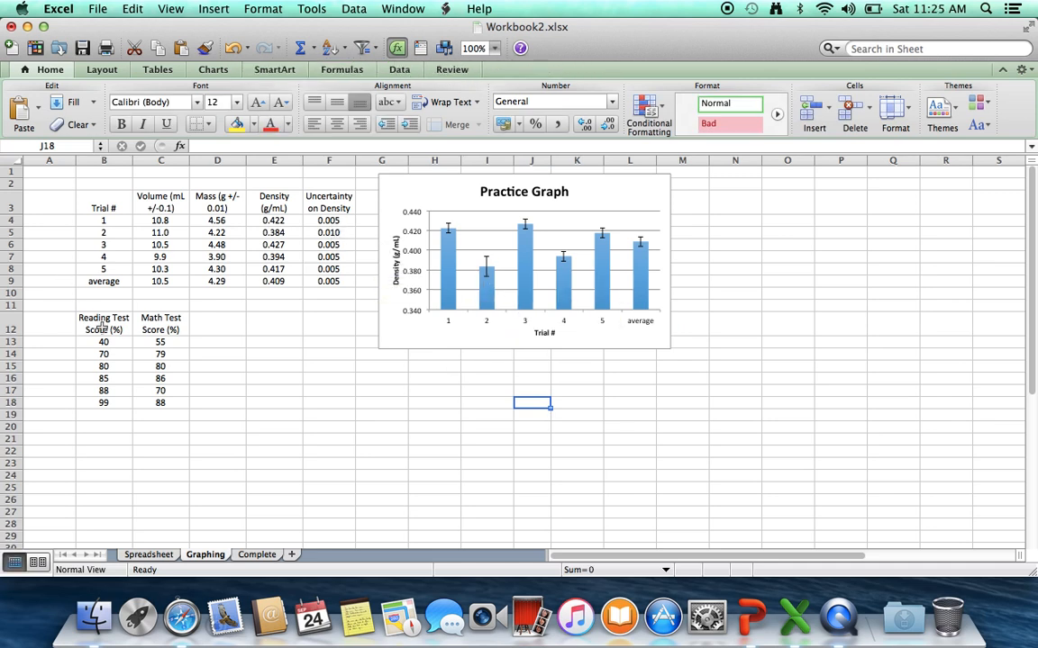
Insert a Marked Scatter chart of the reading and math test scores in B12:C18 and place it below the Practice Graph
{"action": "left_click_drag", "start_coordinate": [102, 326], "coordinate": [172, 404]}
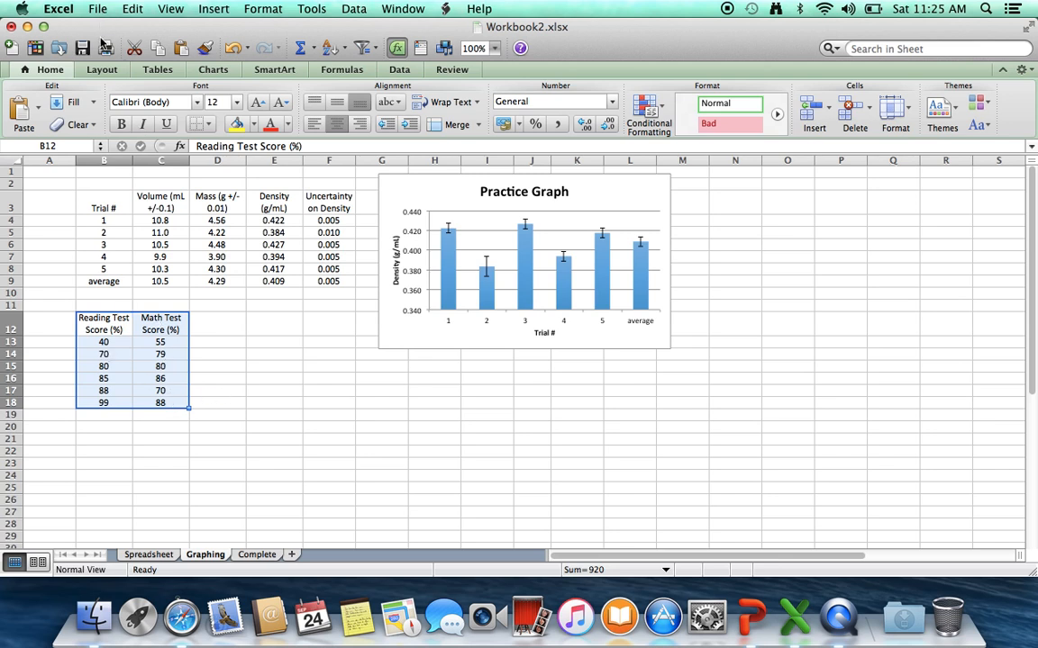
{"action": "left_click", "coordinate": [228, 69]}
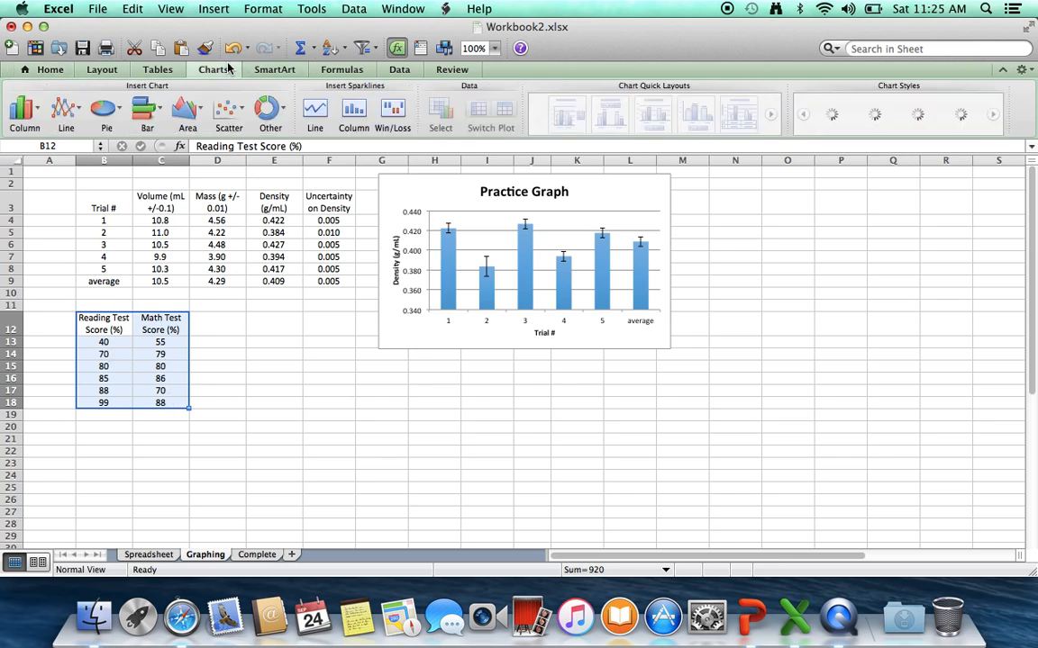
{"action": "left_click", "coordinate": [235, 115]}
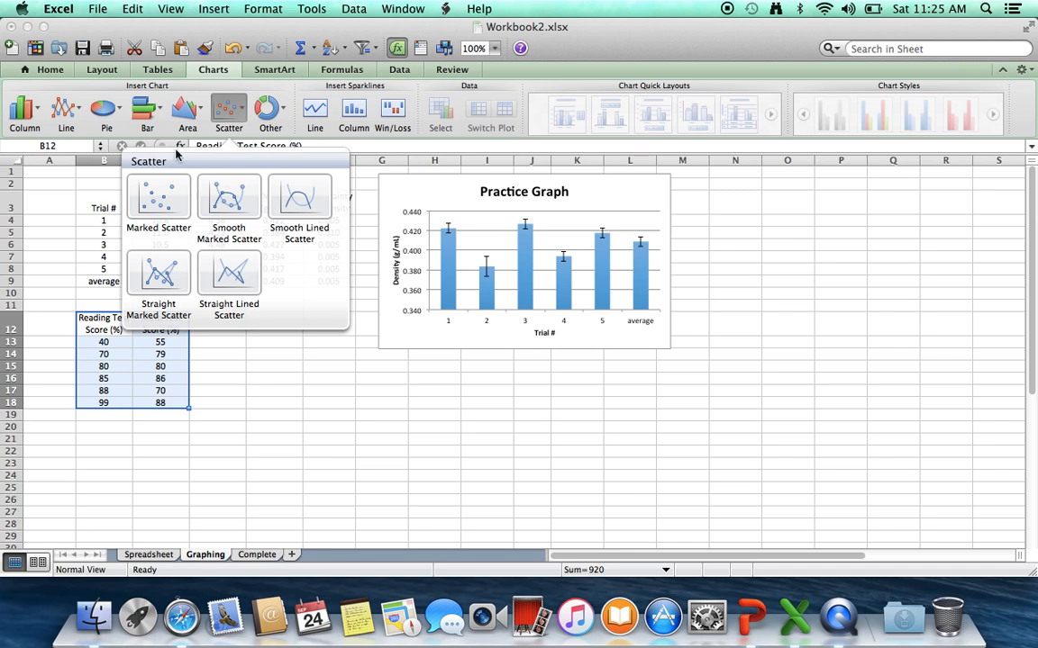
{"action": "left_click", "coordinate": [170, 203]}
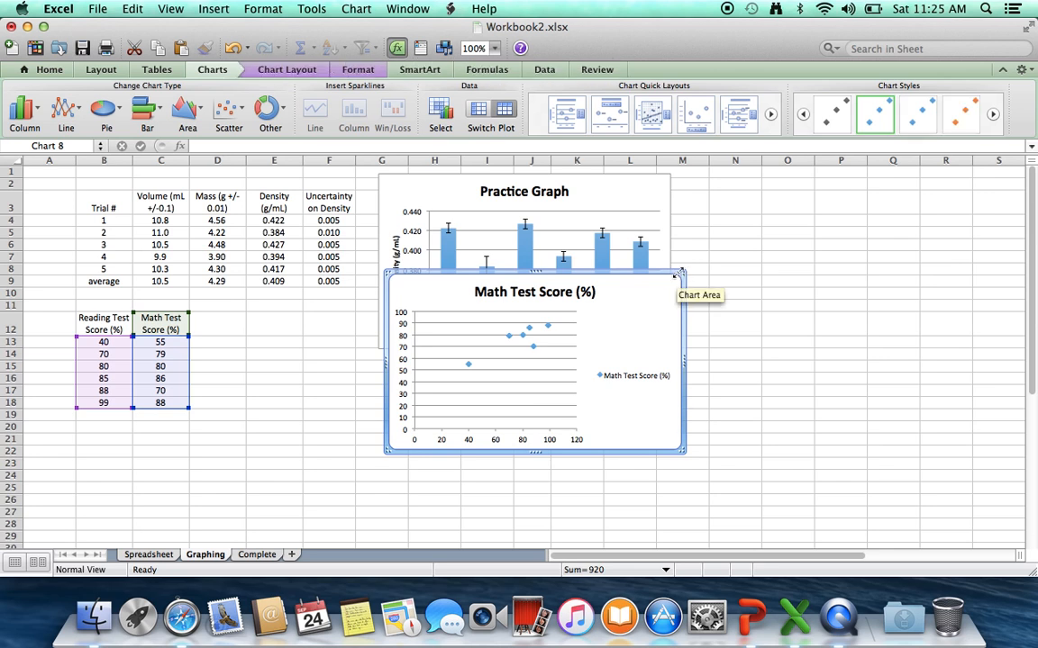
{"action": "left_click_drag", "start_coordinate": [594, 323], "coordinate": [593, 324]}
{"action": "left_click_drag", "start_coordinate": [504, 353], "coordinate": [460, 373]}
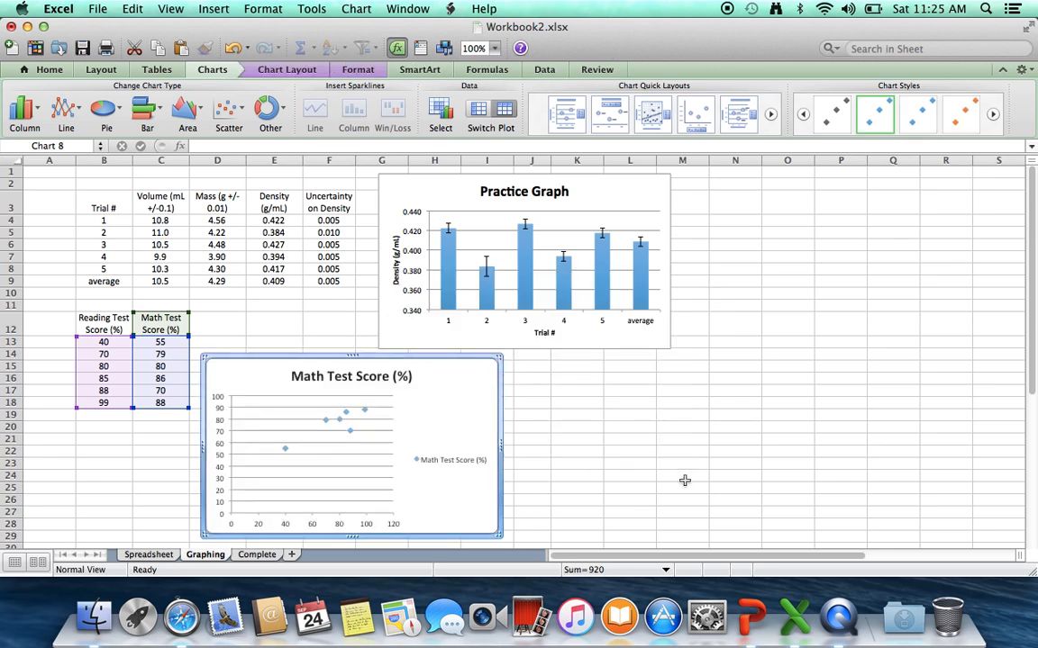
{"action": "left_click", "coordinate": [616, 483]}
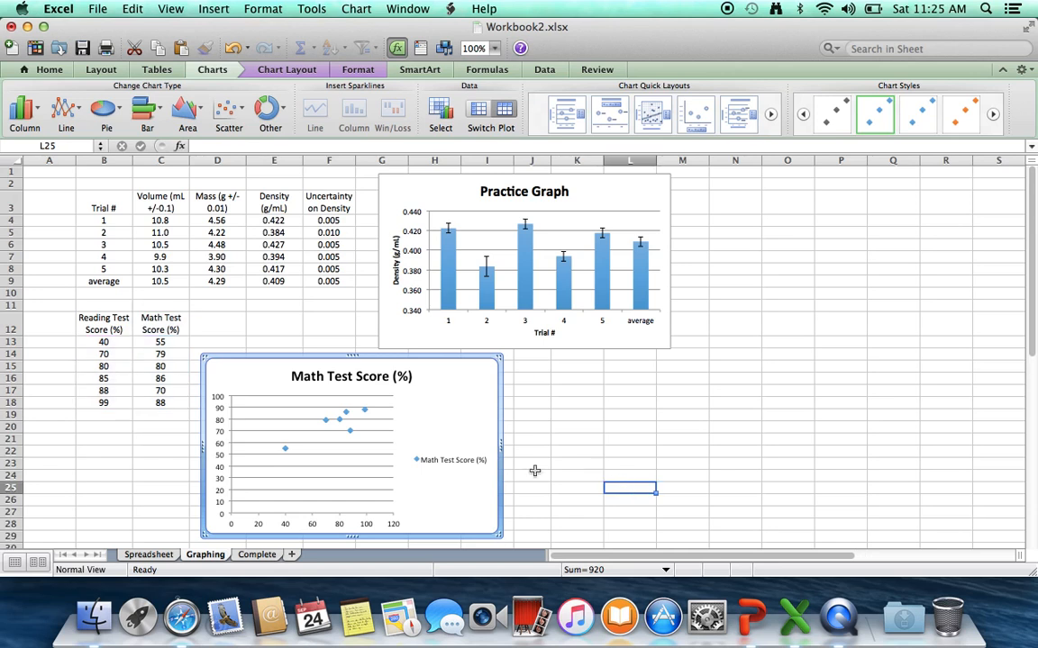
On the Complete sheet, set the vertical axis minimum of the reading and math score correlation chart to 35
{"action": "left_click", "coordinate": [262, 556]}
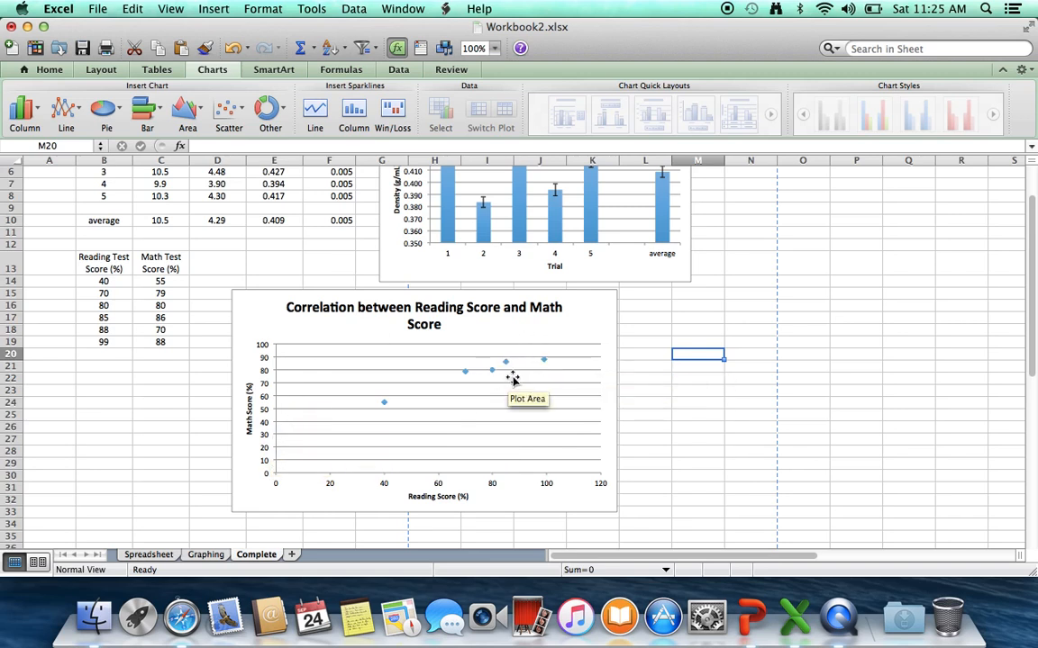
{"action": "left_click", "coordinate": [267, 421]}
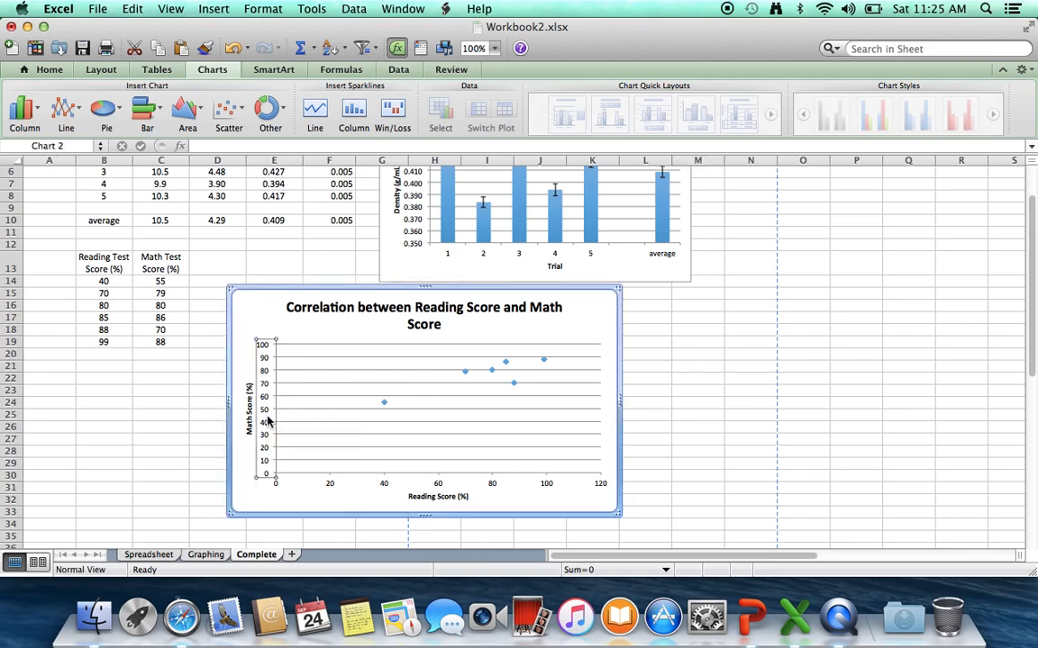
{"action": "double_click", "coordinate": [268, 420]}
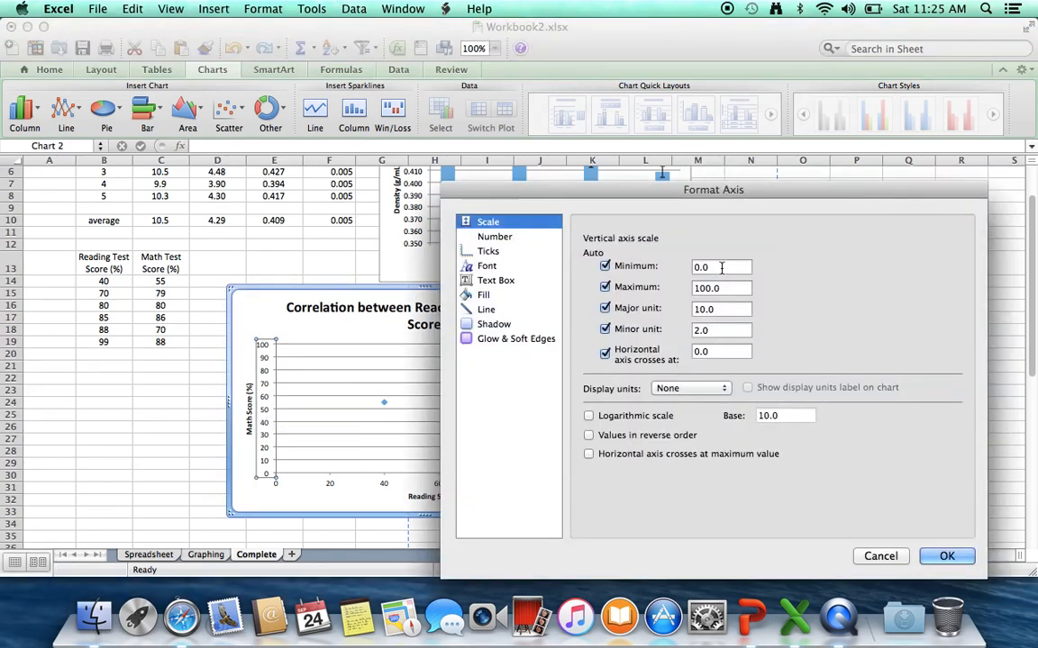
{"action": "left_click_drag", "start_coordinate": [721, 267], "coordinate": [687, 267]}
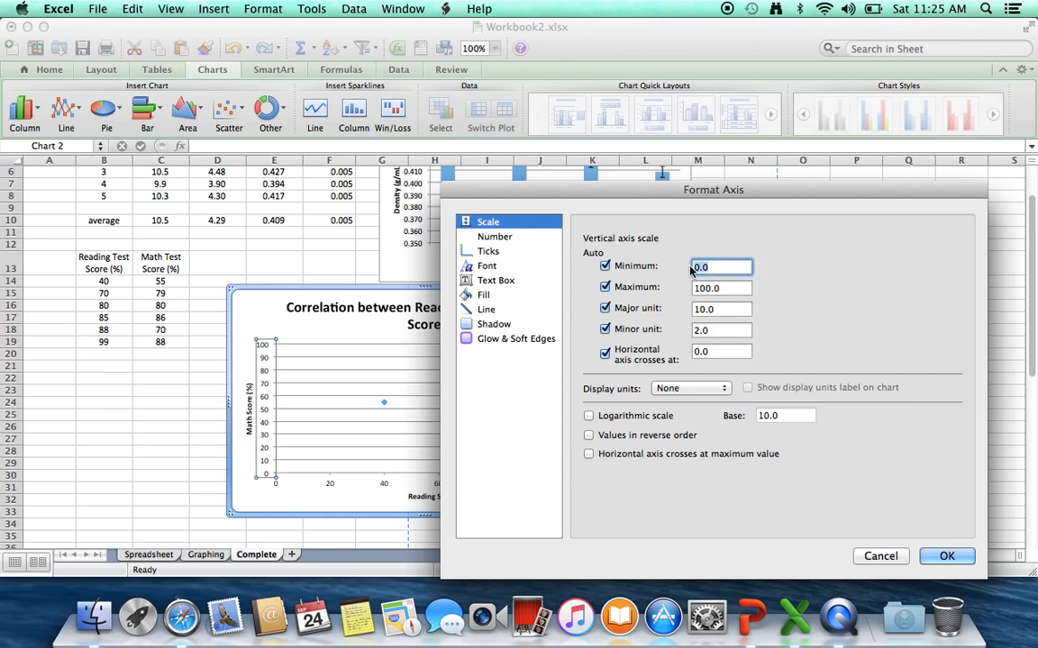
{"action": "type", "text": "35"}
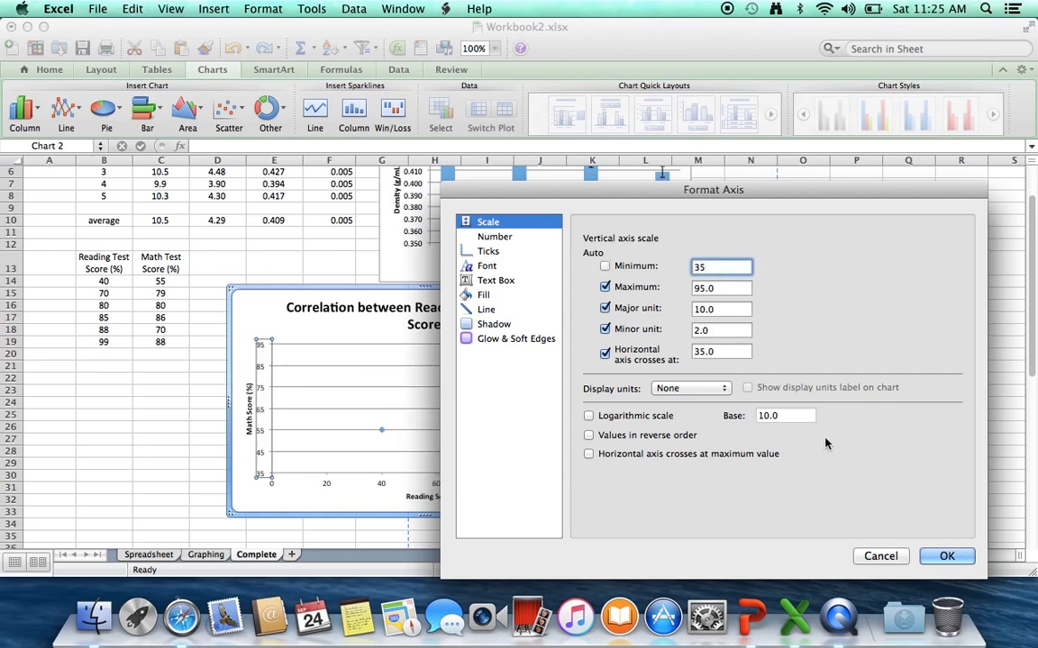
{"action": "left_click", "coordinate": [945, 558]}
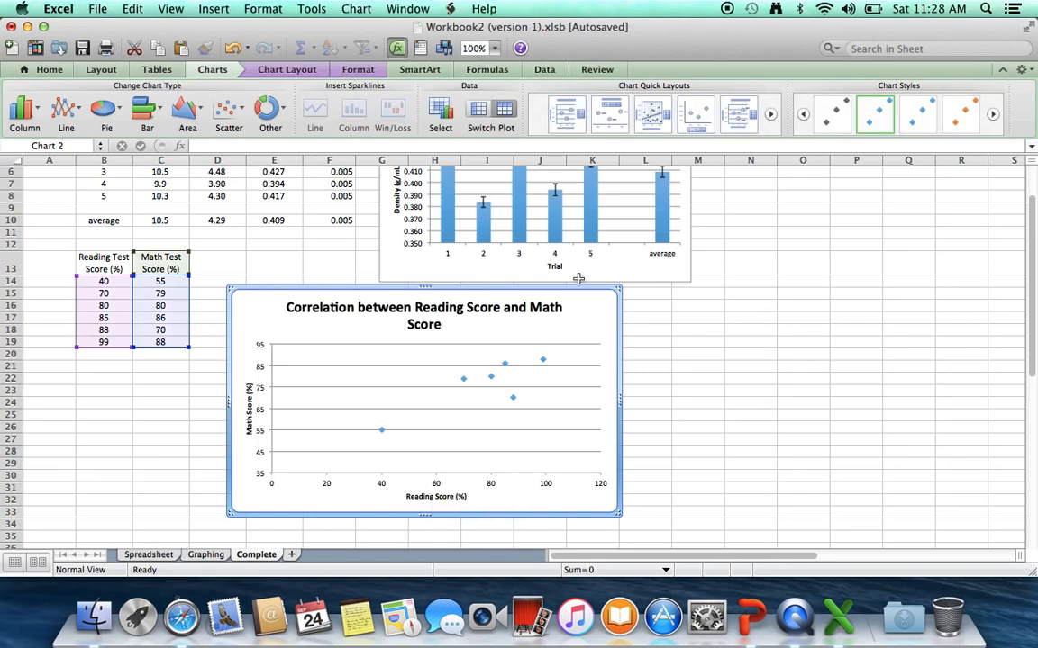
Set the horizontal Reading Score axis minimum of the correlation chart to 35
{"action": "double_click", "coordinate": [382, 486]}
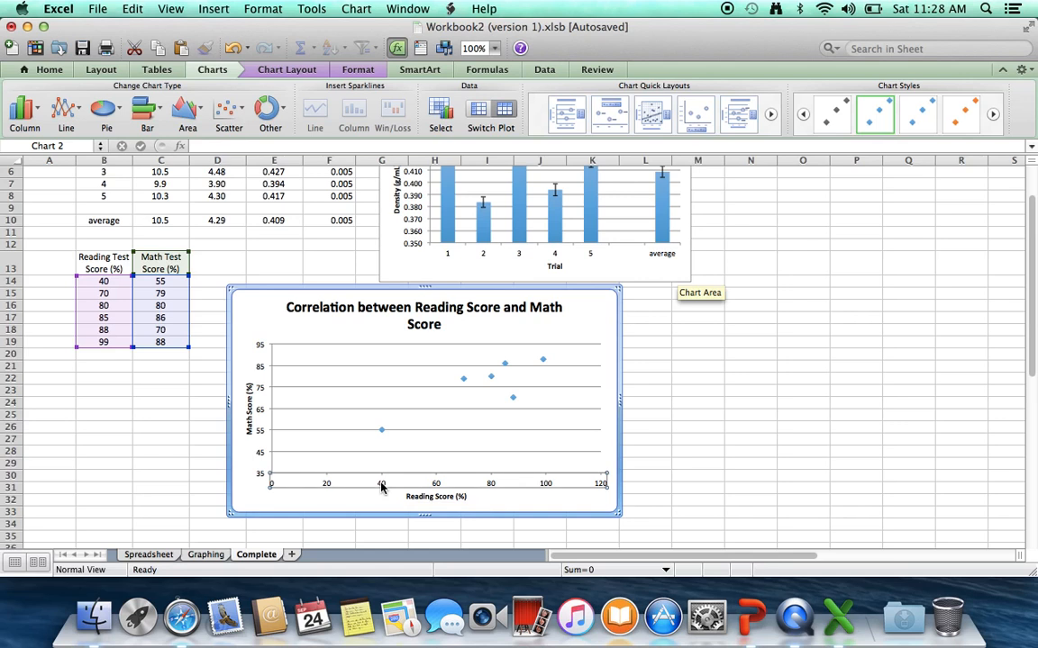
{"action": "left_click", "coordinate": [106, 64]}
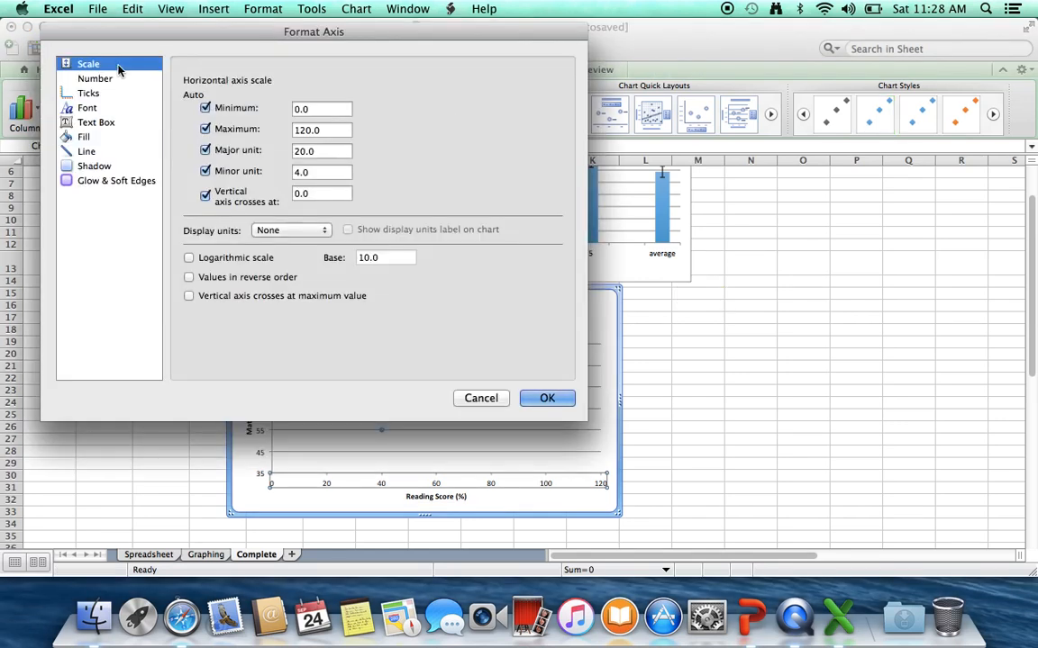
{"action": "double_click", "coordinate": [332, 108]}
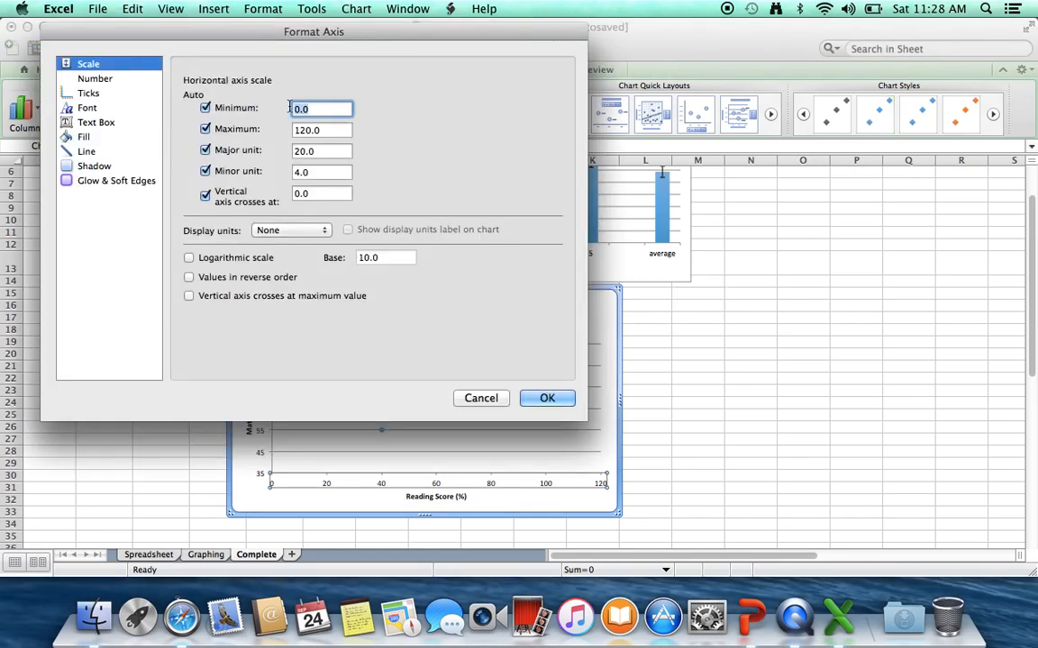
{"action": "type", "text": "35"}
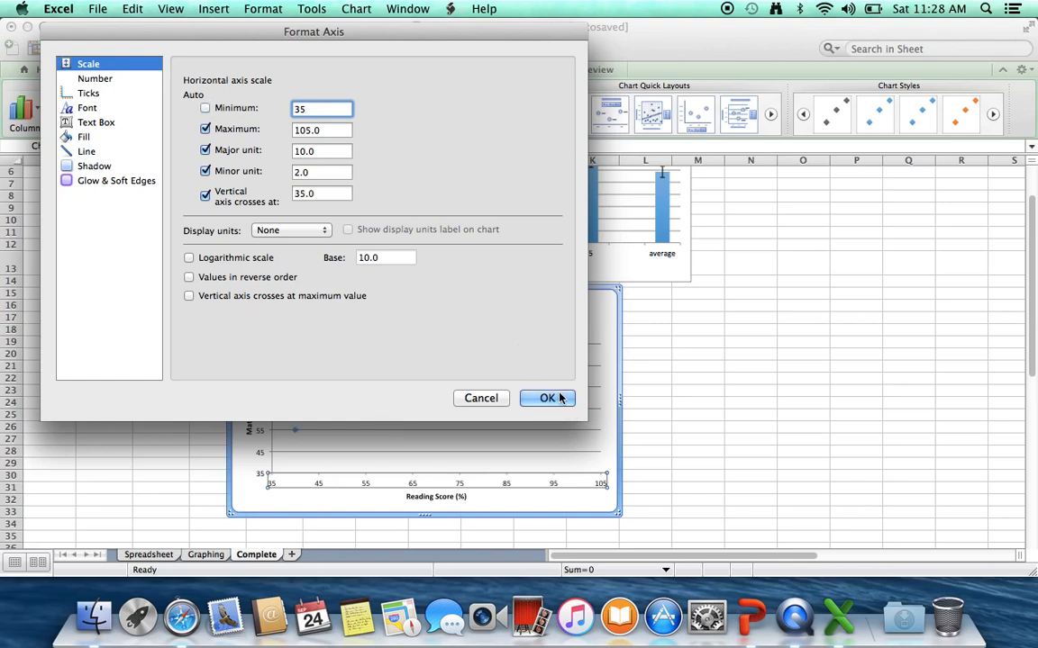
{"action": "left_click", "coordinate": [558, 398]}
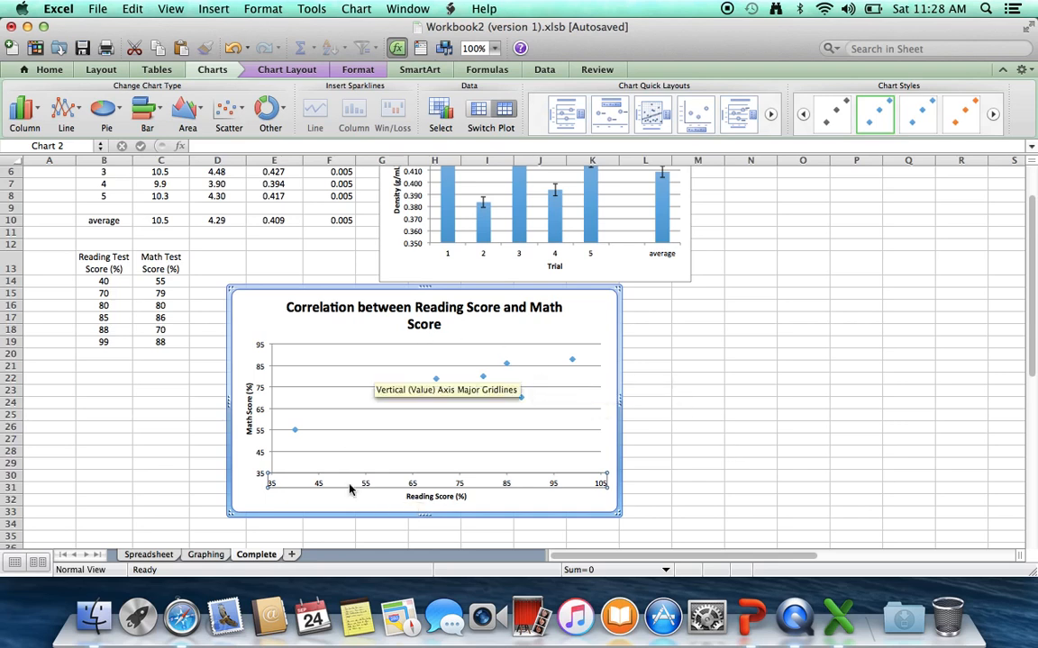
Add a linear trendline to the correlation chart, displaying its equation and R-squared value in the empty area below the line
{"action": "mouse_move", "coordinate": [520, 400]}
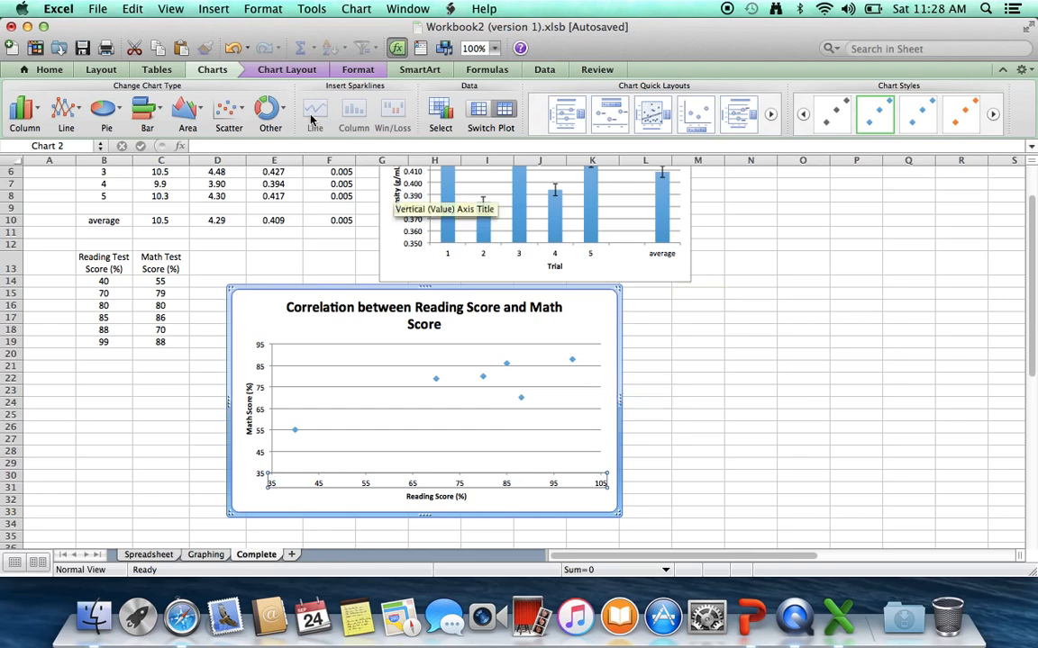
{"action": "left_click", "coordinate": [290, 69]}
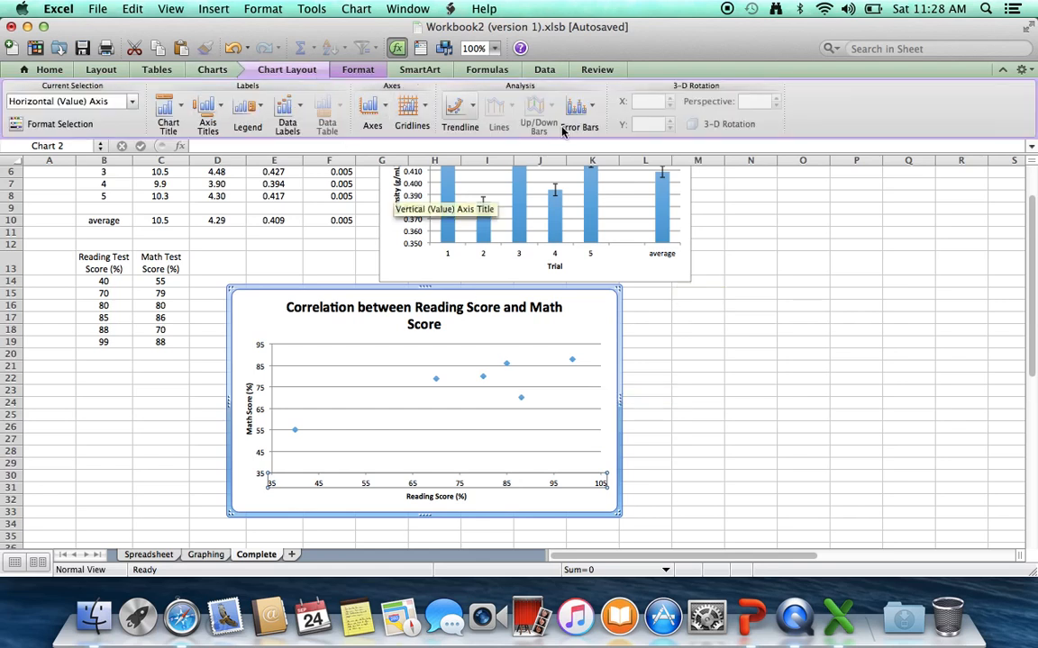
{"action": "left_click", "coordinate": [473, 108]}
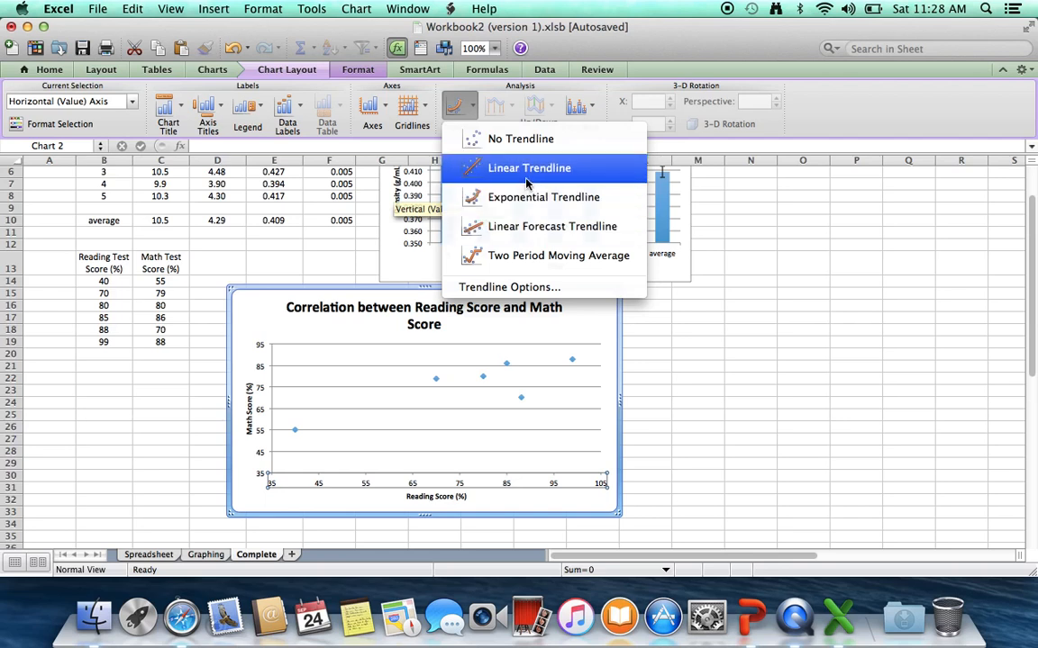
{"action": "left_click", "coordinate": [535, 289]}
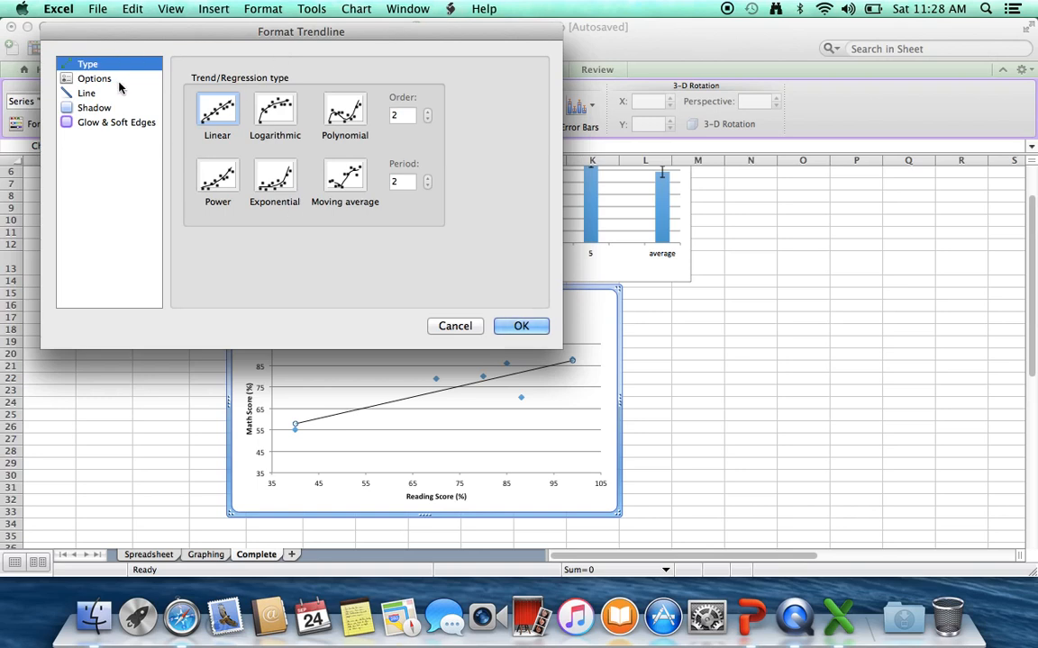
{"action": "left_click", "coordinate": [112, 79]}
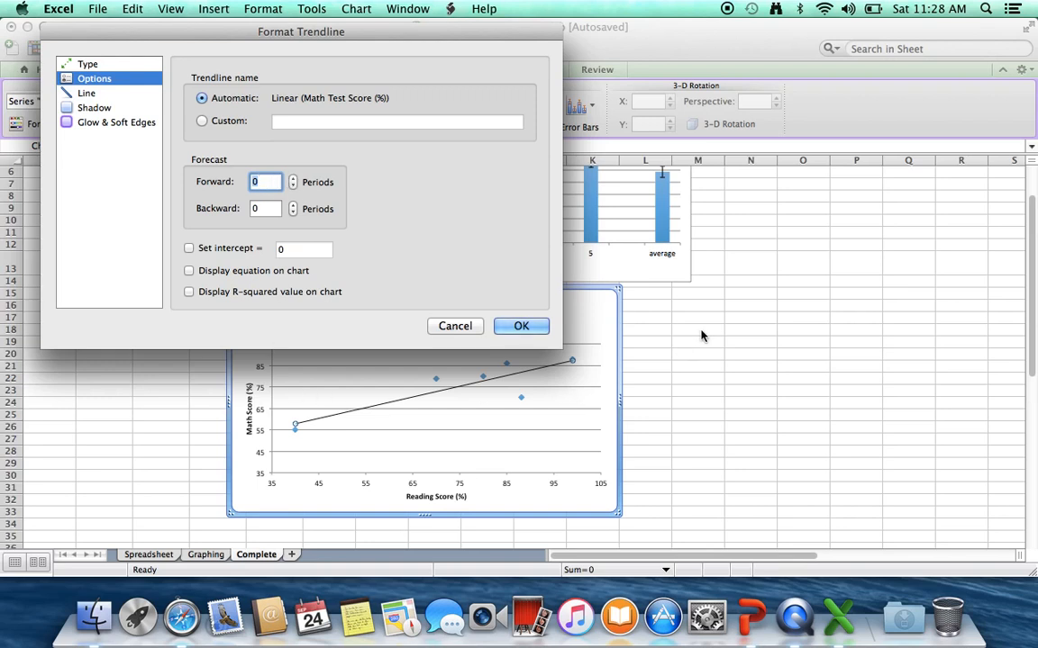
{"action": "left_click", "coordinate": [189, 271]}
{"action": "left_click", "coordinate": [189, 292]}
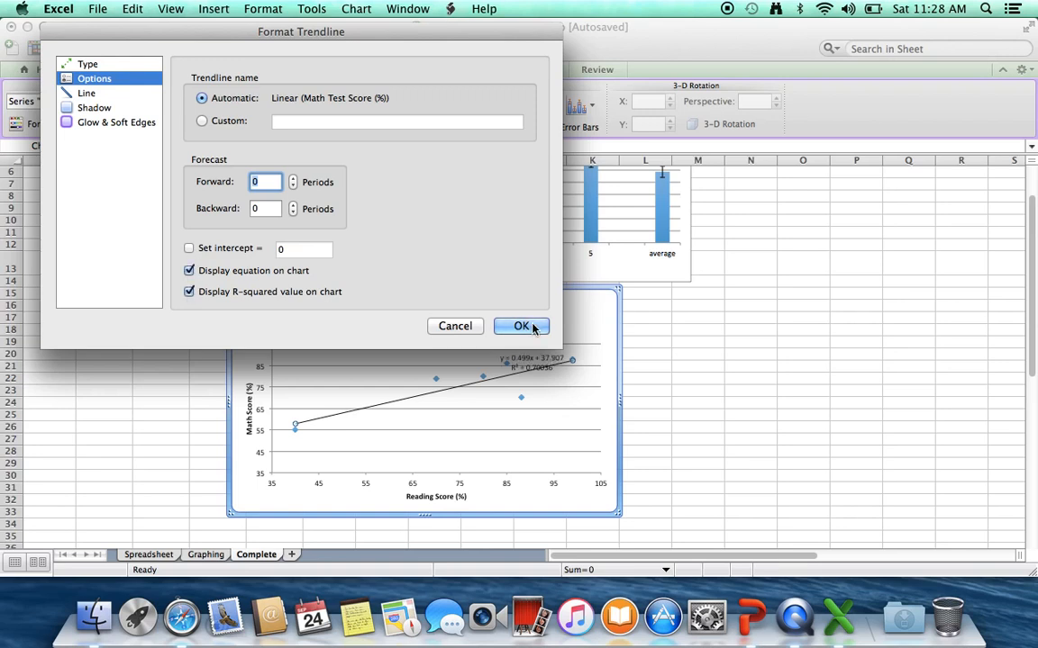
{"action": "left_click", "coordinate": [530, 327]}
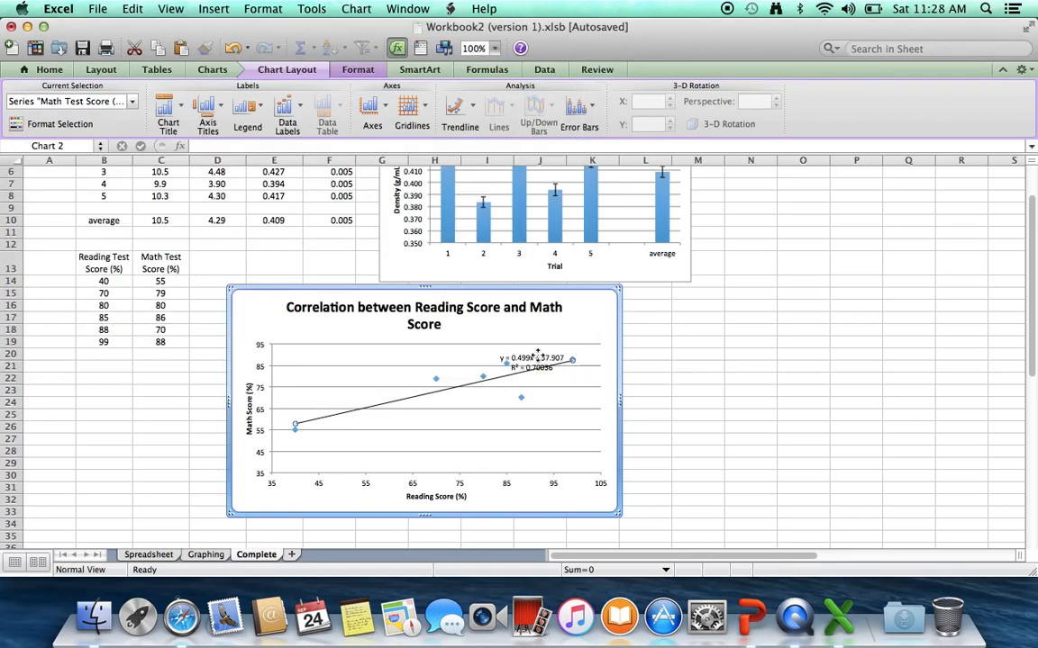
{"action": "left_click_drag", "start_coordinate": [538, 356], "coordinate": [553, 422]}
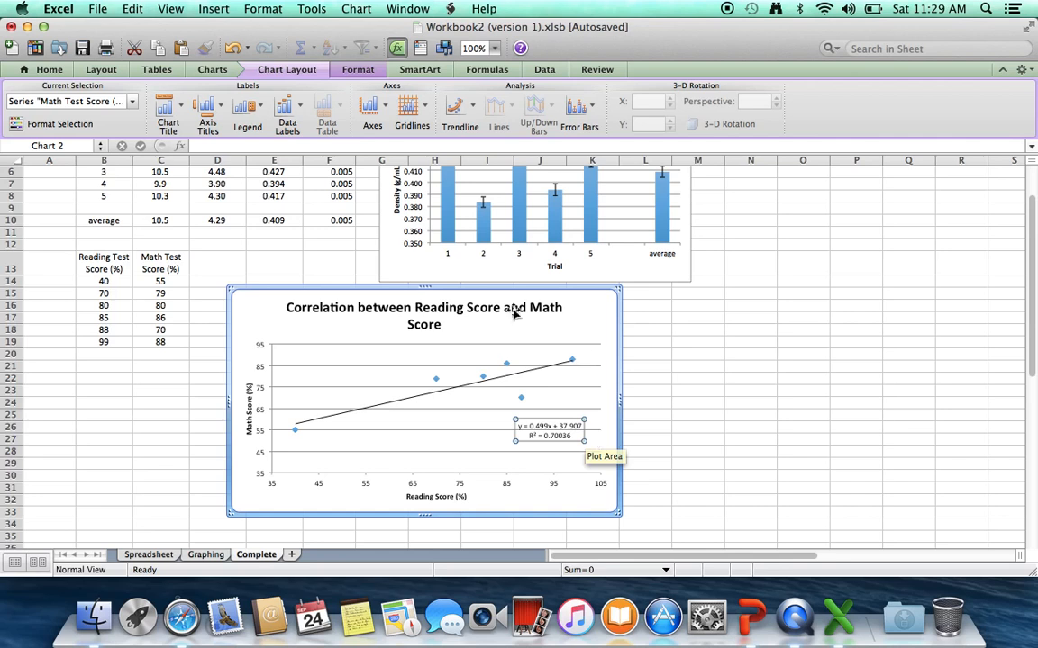
{"action": "left_click", "coordinate": [181, 282]}
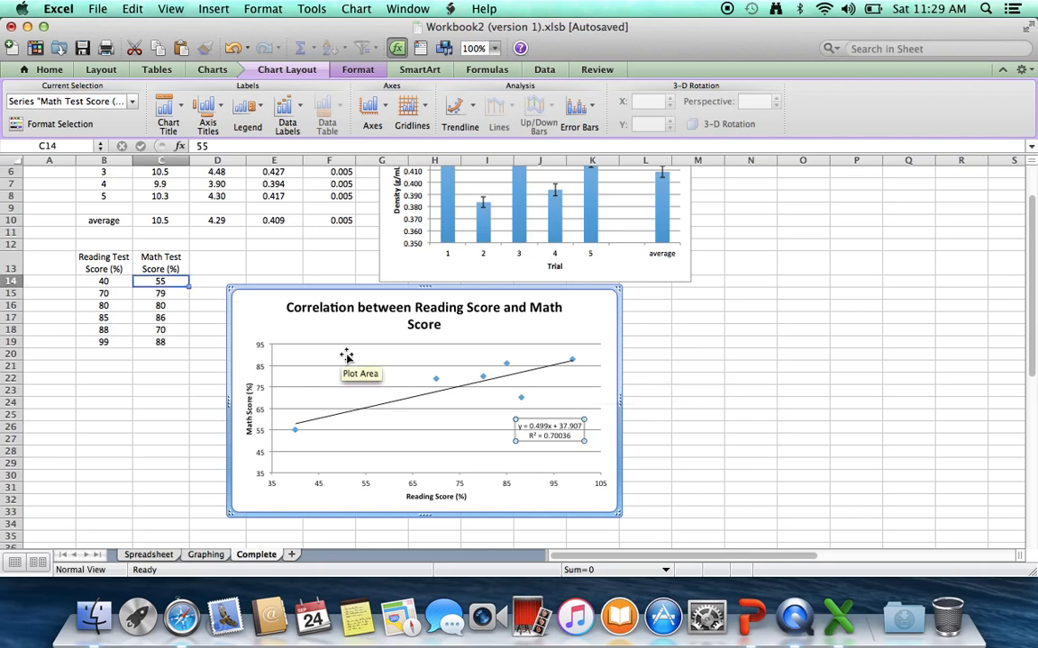
Try a math test score of 100 in C14 for the reading score of 40, and undo the change
{"action": "type", "text": "100"}
{"action": "key", "text": "Return"}
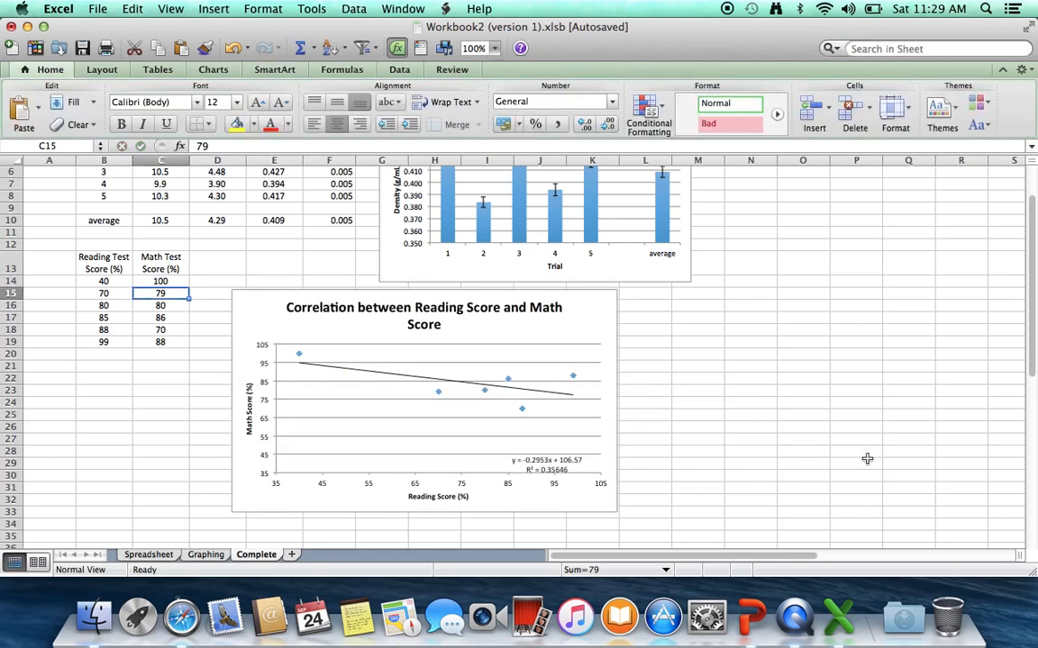
{"action": "key", "text": "super+z"}
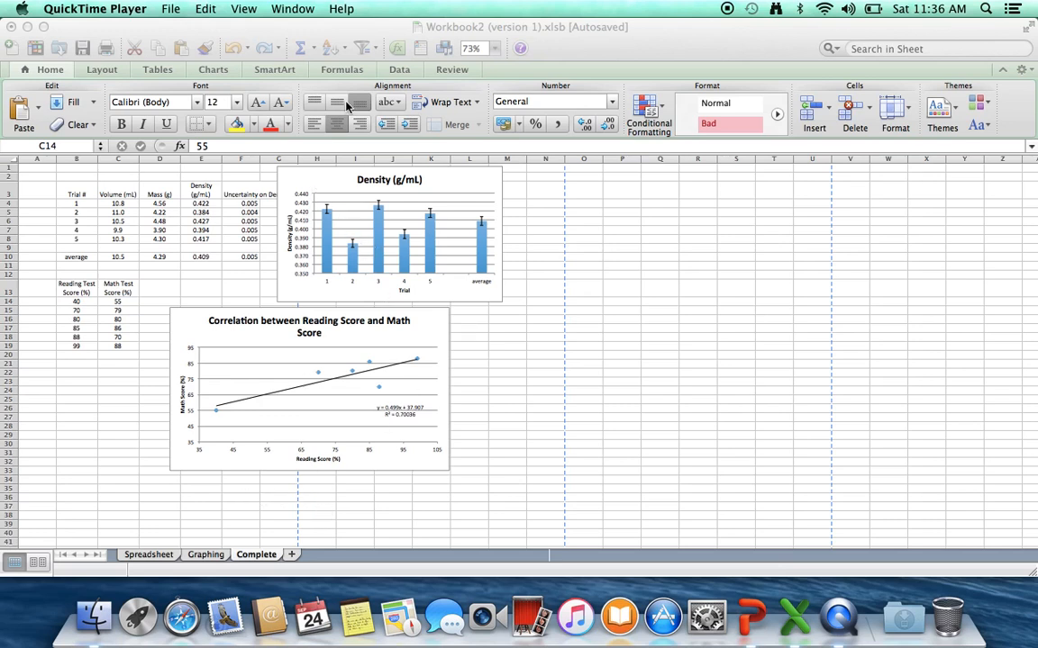
Fit the Complete sheet's printout to 1 page wide by 1 page tall in landscape orientation and open the print dialog
{"action": "left_click", "coordinate": [167, 31]}
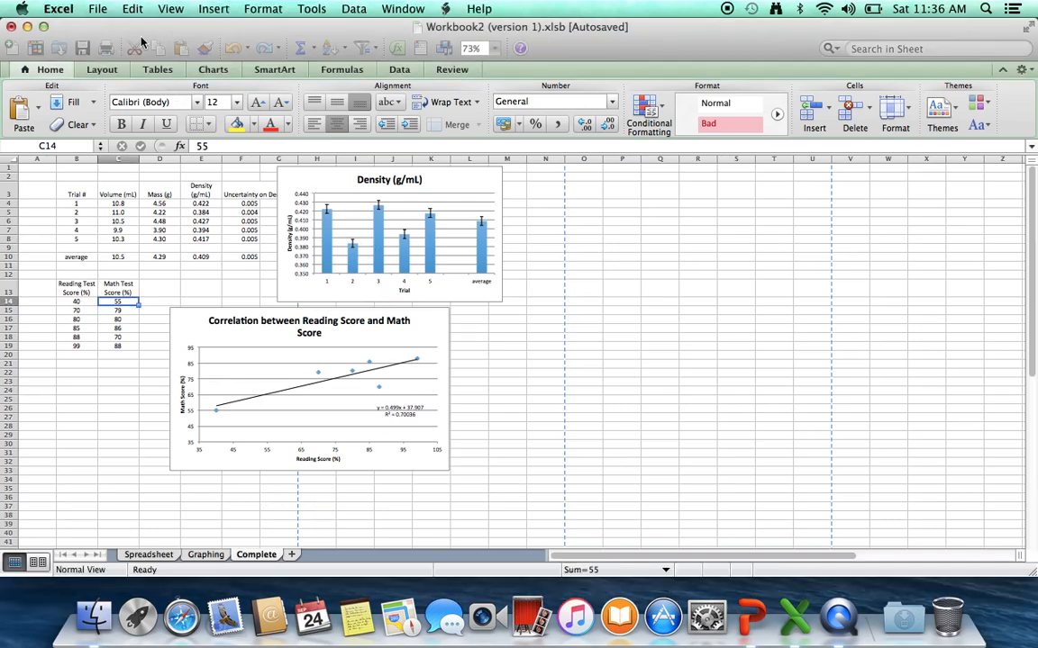
{"action": "left_click", "coordinate": [103, 76]}
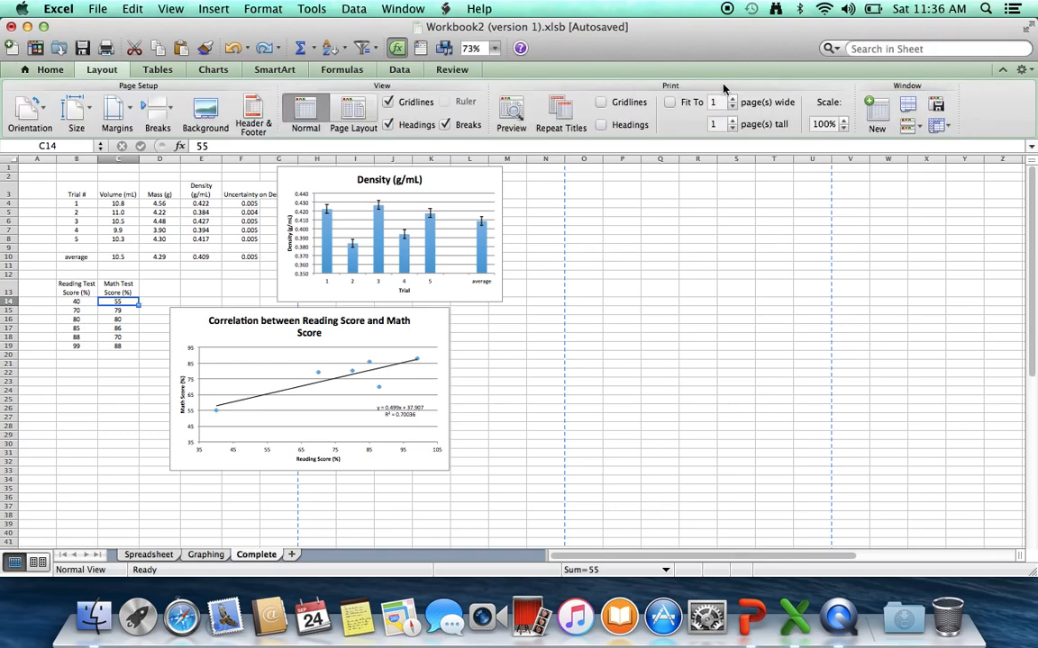
{"action": "left_click", "coordinate": [669, 102]}
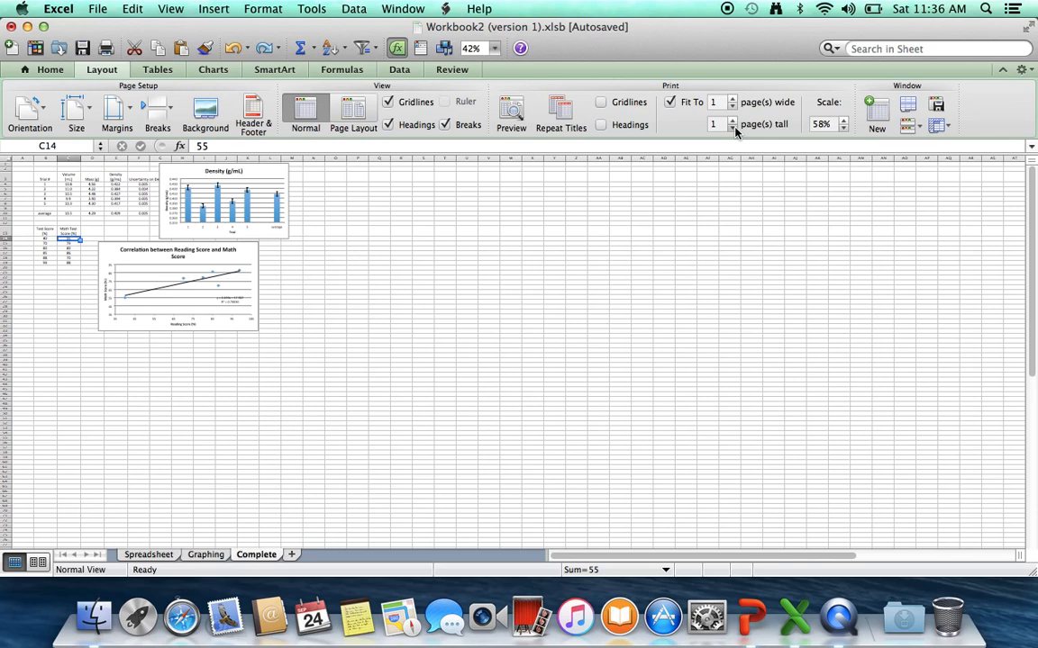
{"action": "left_click", "coordinate": [30, 108]}
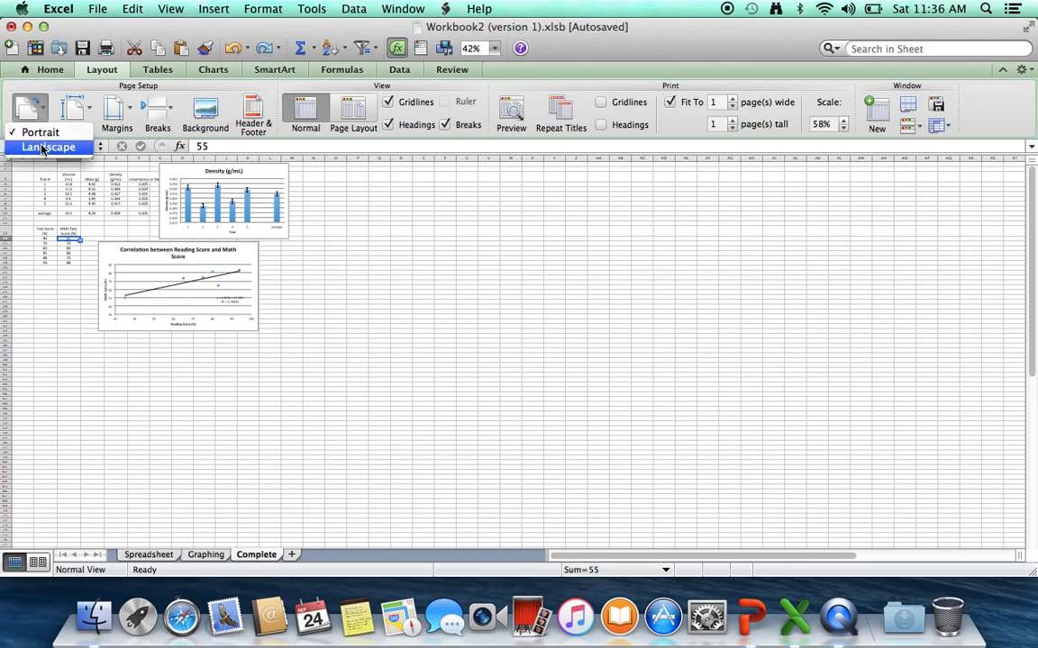
{"action": "left_click", "coordinate": [41, 149]}
{"action": "key", "text": "super+p"}
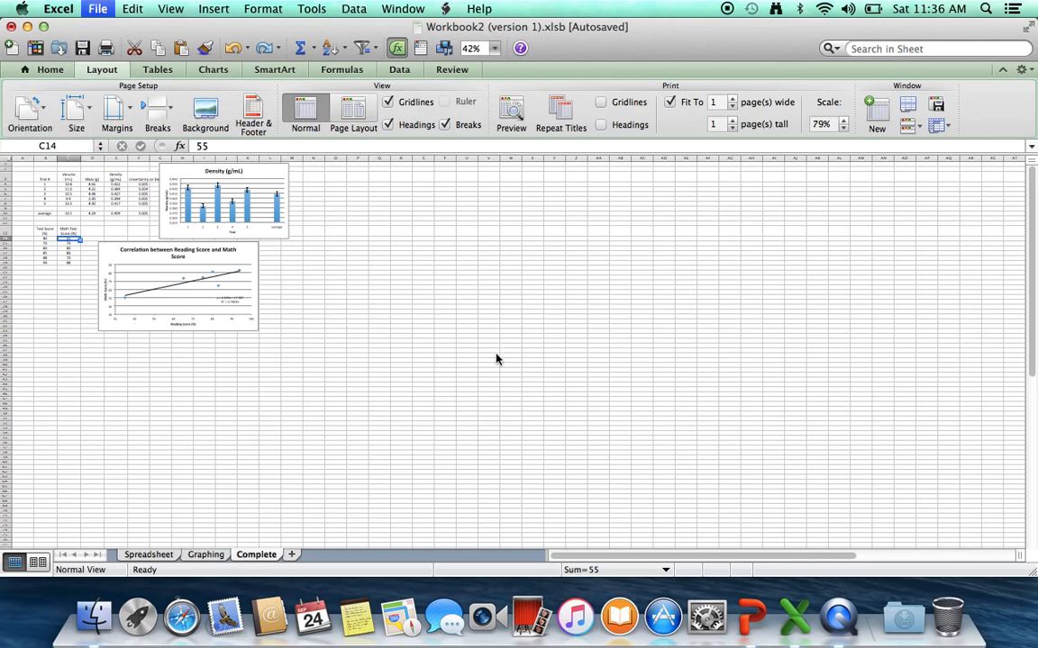